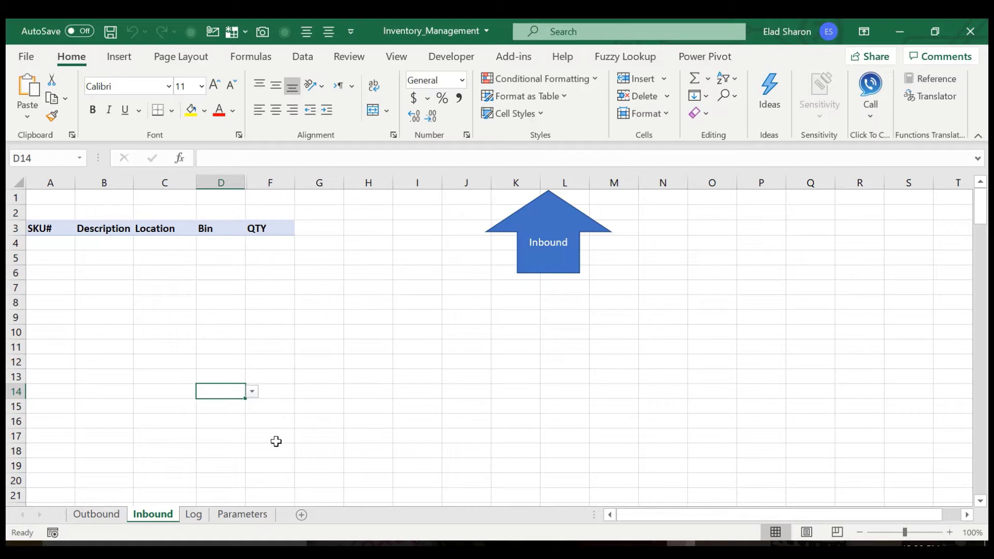
# Review the SKU#, Description, Location and Bin lists on Parameters, then view the Log sheet.
pyautogui.click(256, 516)
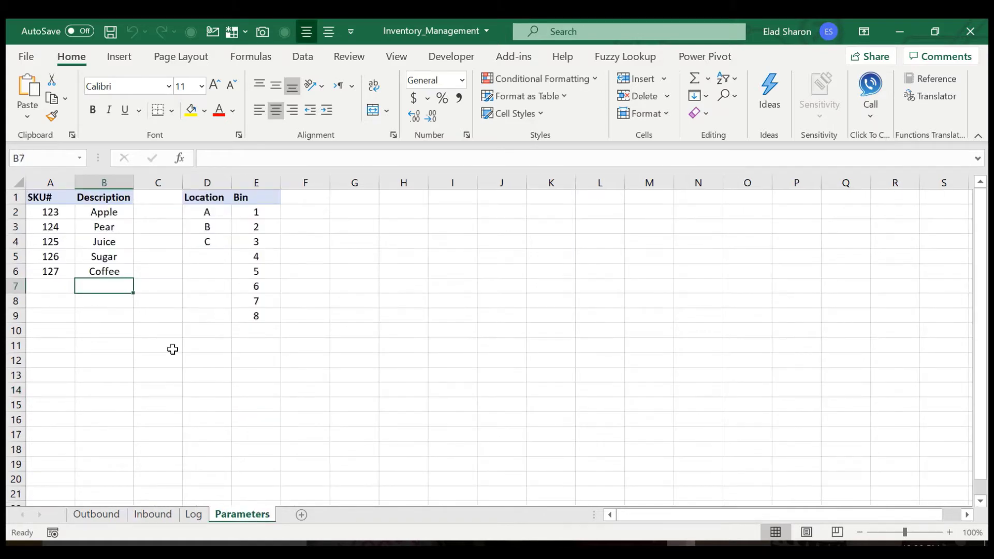
pyautogui.click(52, 181)
pyautogui.click(126, 182)
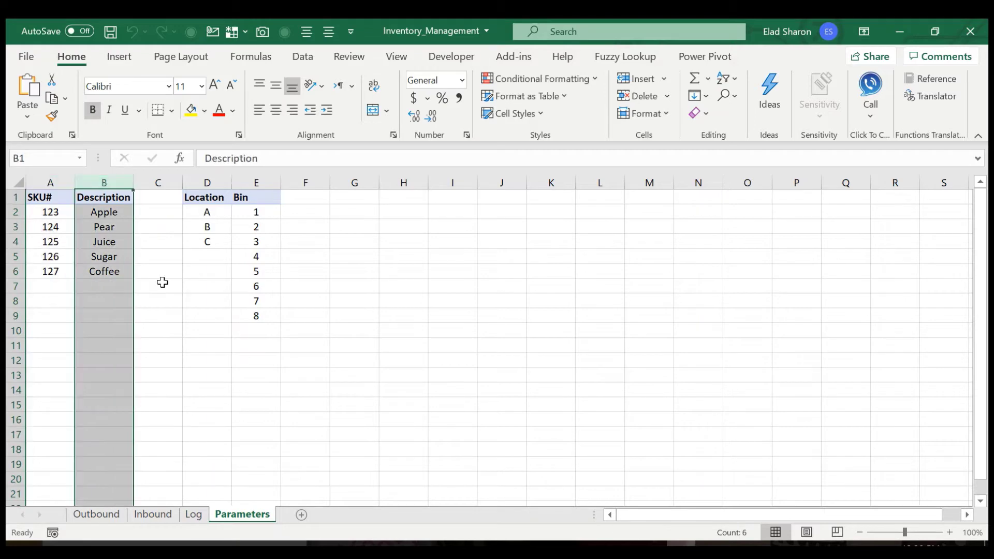
pyautogui.click(214, 181)
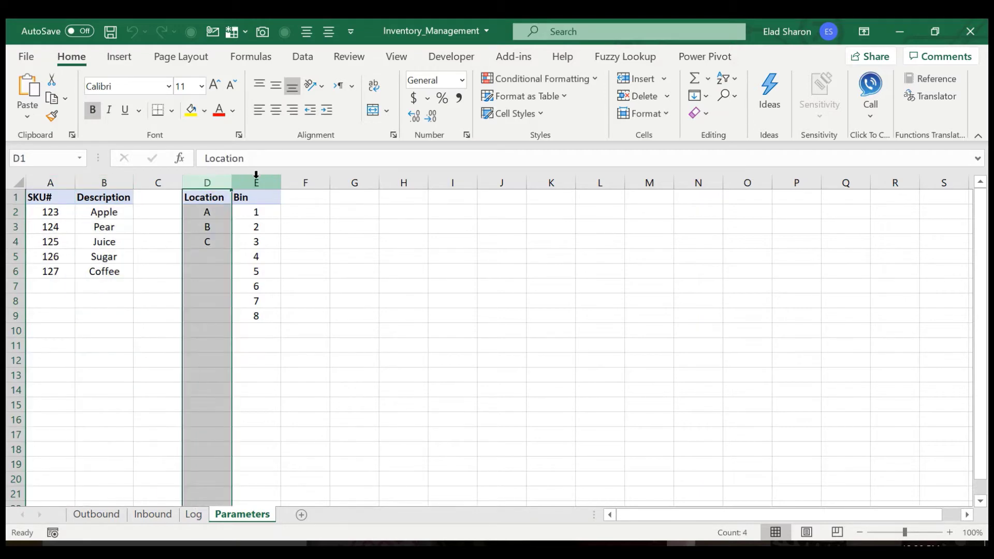
pyautogui.click(257, 181)
pyautogui.click(214, 180)
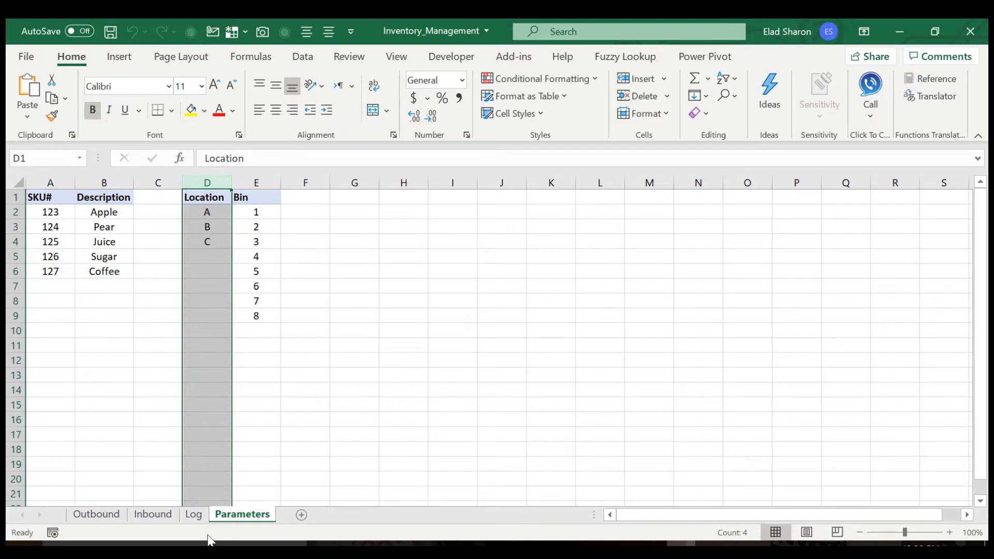
pyautogui.click(194, 514)
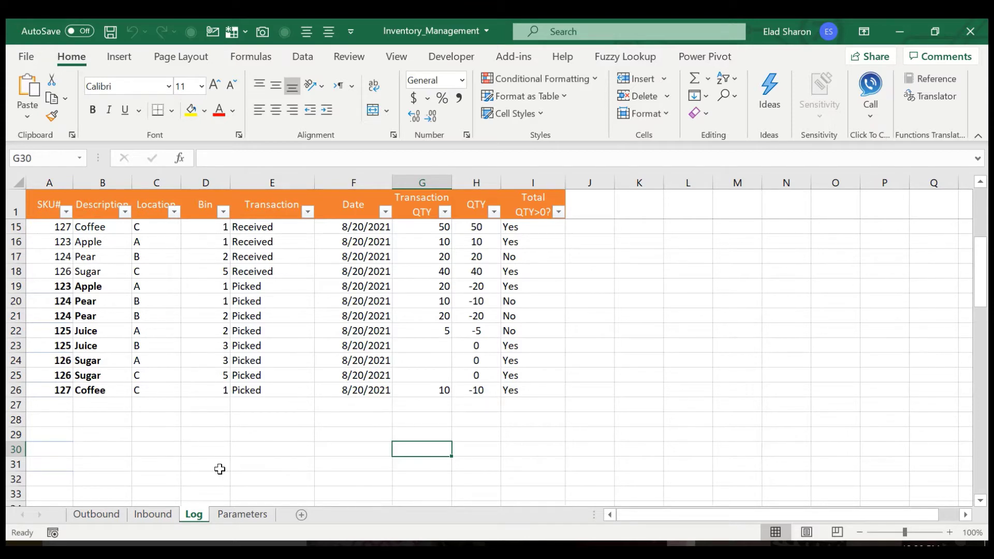
# Check the Inbound sheet, then inspect the Outbound pivot summary and its field settings.
pyautogui.click(153, 514)
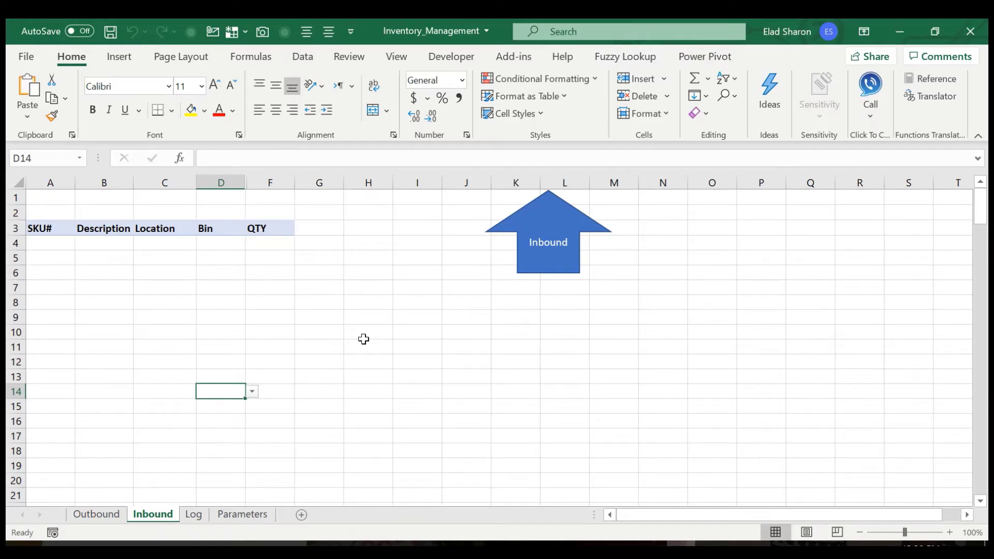
pyautogui.click(112, 508)
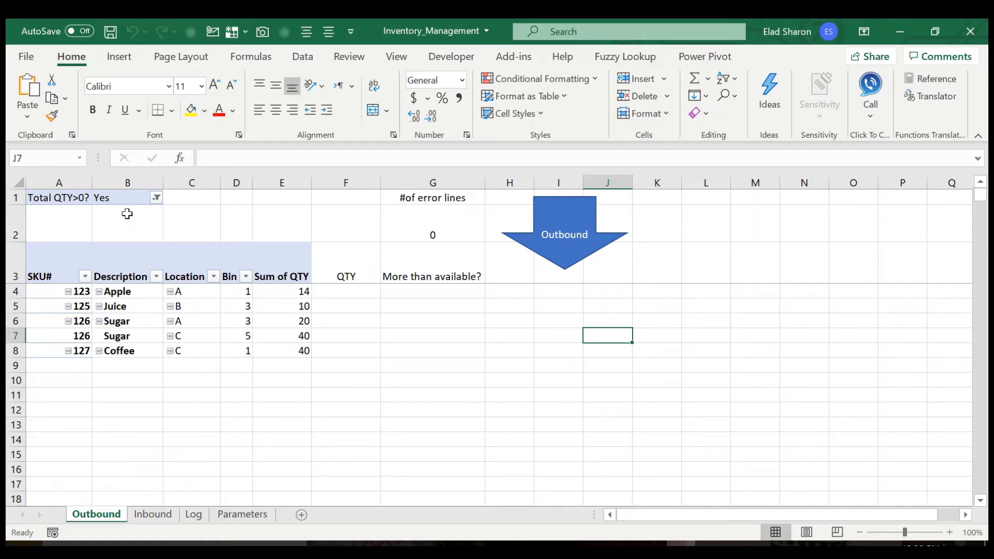
pyautogui.moveTo(73, 182); pyautogui.dragTo(308, 244)
pyautogui.click(346, 365)
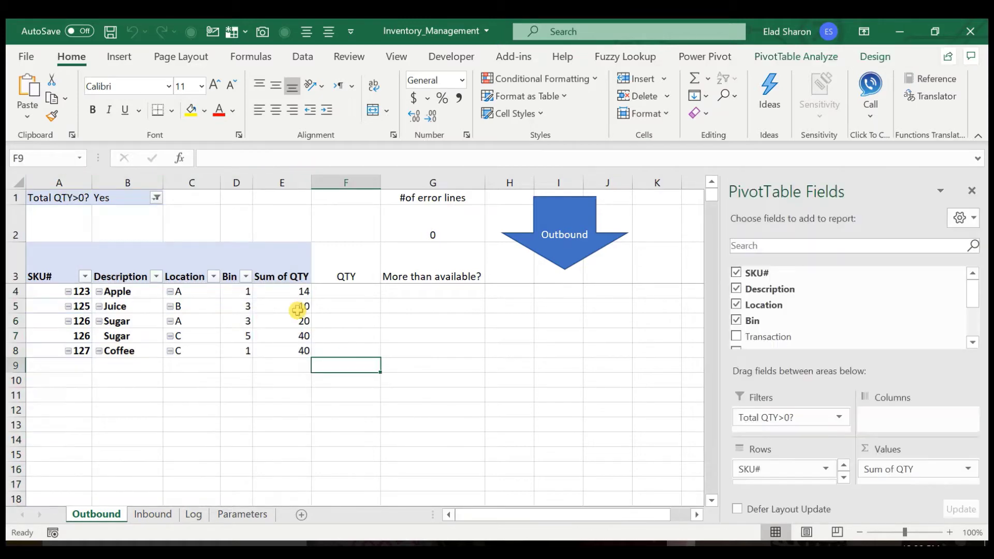
pyautogui.click(306, 393)
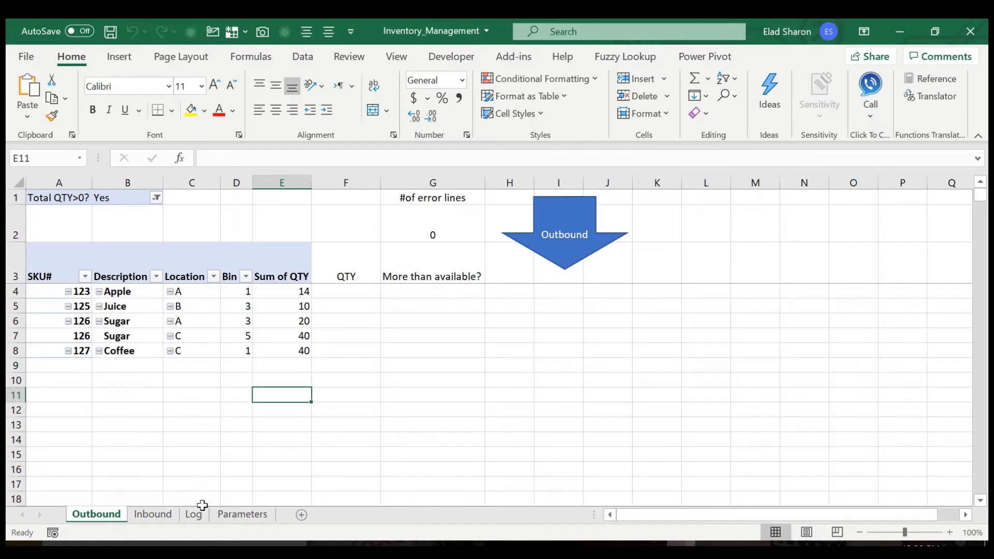
# Glance over the Log entries and the Outbound sheet, ending on the Inbound sheet.
pyautogui.click(202, 503)
pyautogui.click(204, 514)
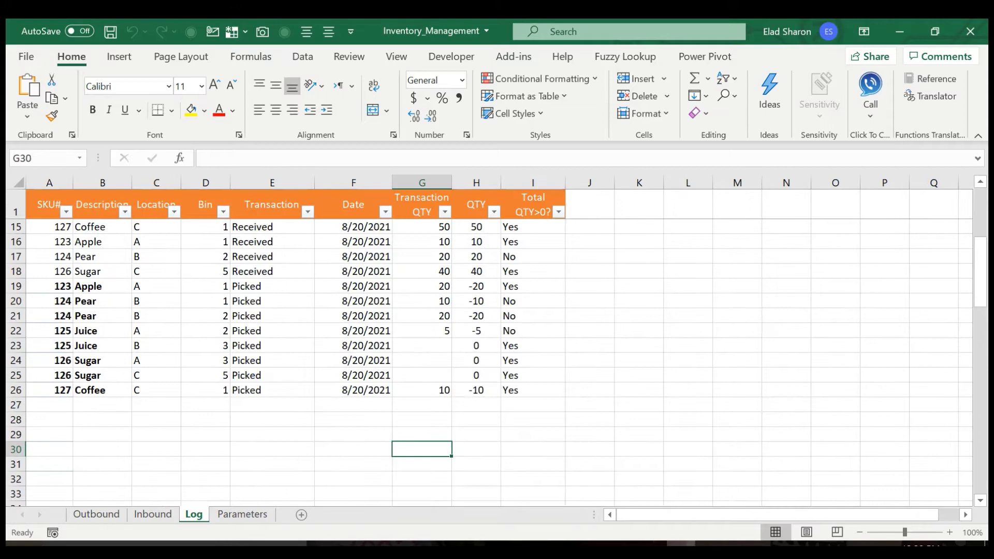
pyautogui.click(96, 514)
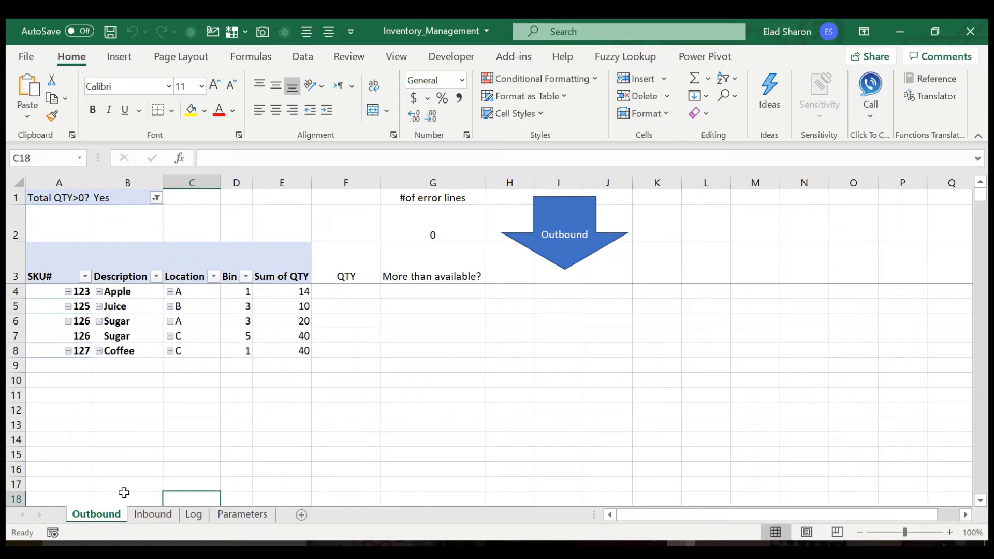
pyautogui.click(151, 516)
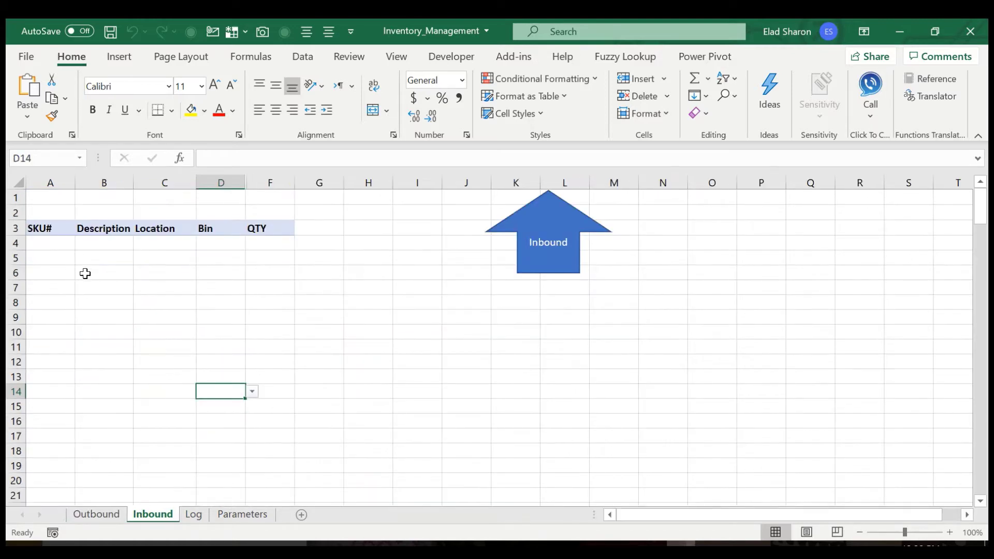
# Inspect row 4's SKU dropdown and its Description lookup, Location and Bin cells.
pyautogui.click(71, 243)
pyautogui.click(81, 243)
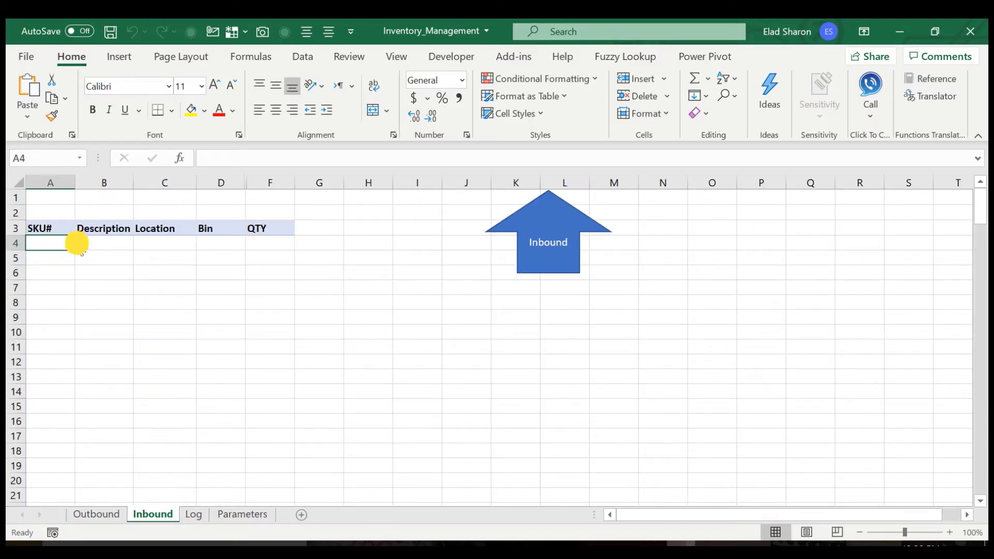
pyautogui.click(66, 240)
pyautogui.click(112, 245)
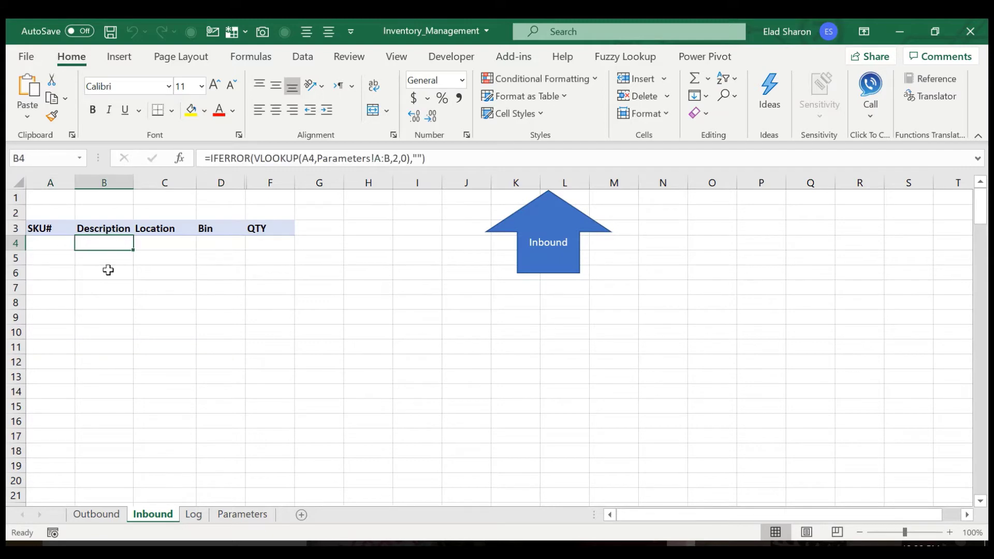
pyautogui.click(151, 251)
pyautogui.click(228, 246)
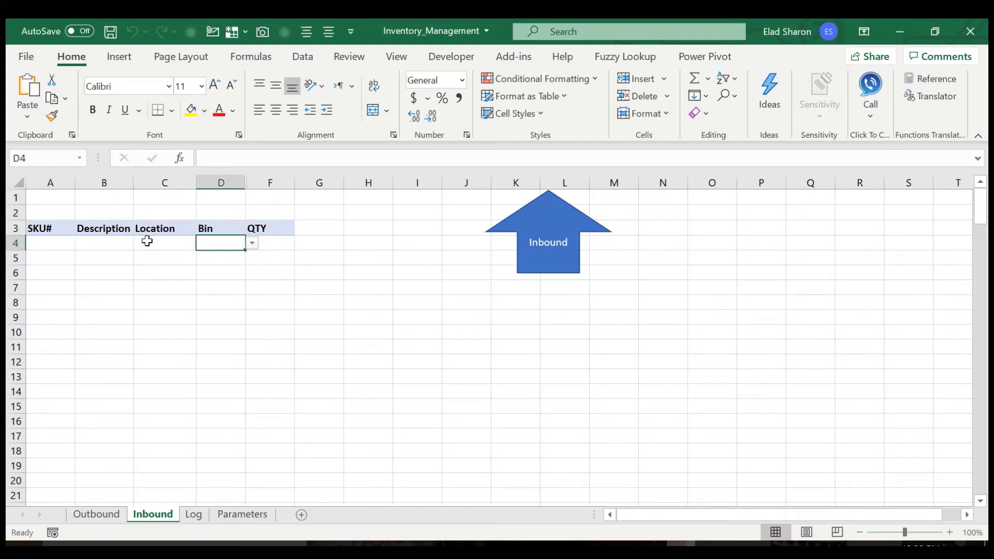
pyautogui.click(58, 243)
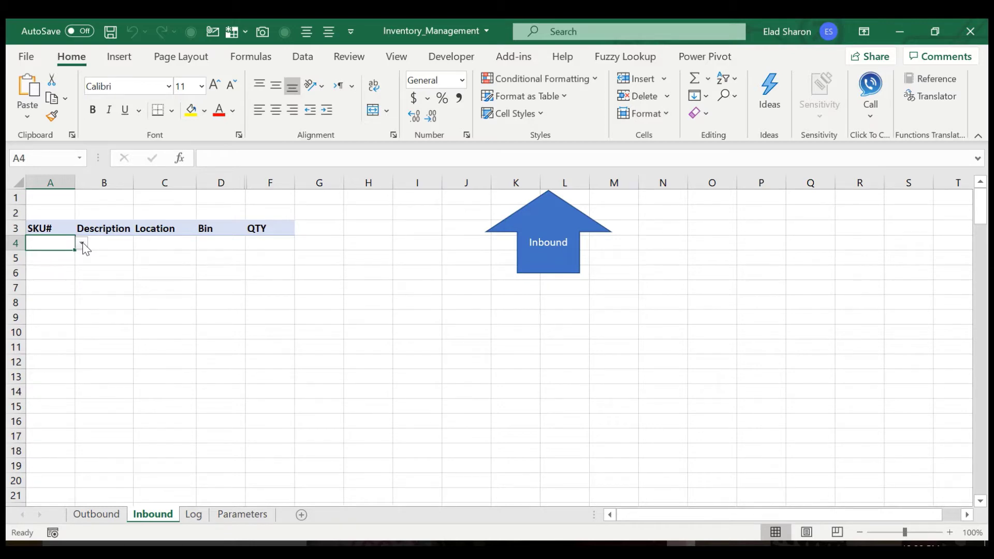
# Choose SKUs 123, 126 and 124 for the first three Inbound rows.
pyautogui.click(83, 242)
pyautogui.click(60, 257)
pyautogui.click(55, 257)
pyautogui.click(81, 258)
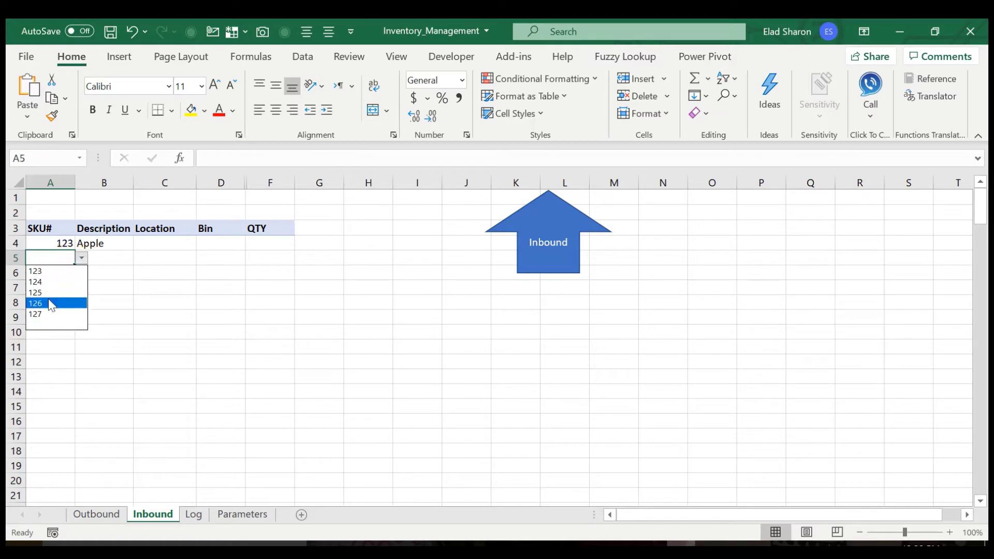
pyautogui.click(48, 300)
pyautogui.click(58, 274)
pyautogui.click(81, 273)
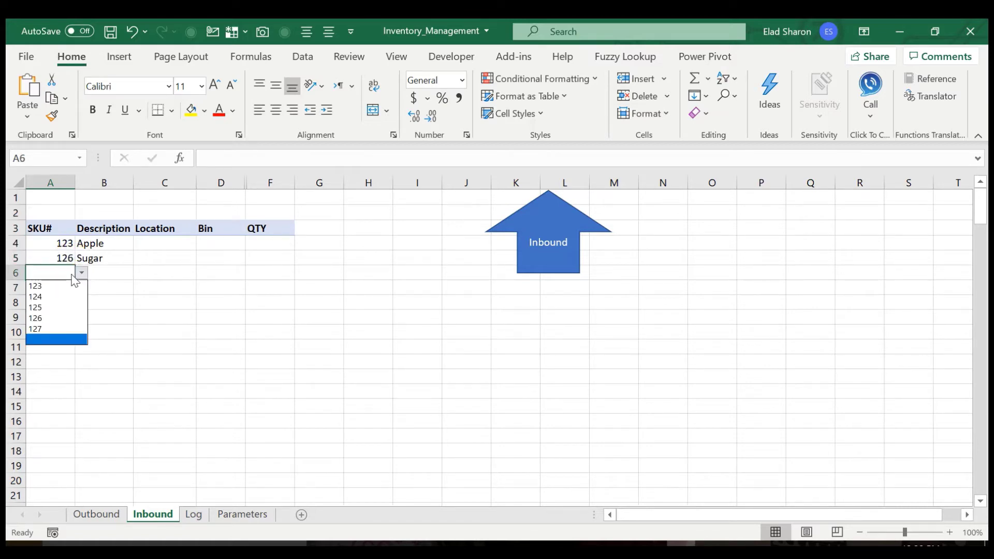
pyautogui.click(58, 293)
# Set locations A for Apple, B for Sugar and A for Pear.
pyautogui.click(160, 274)
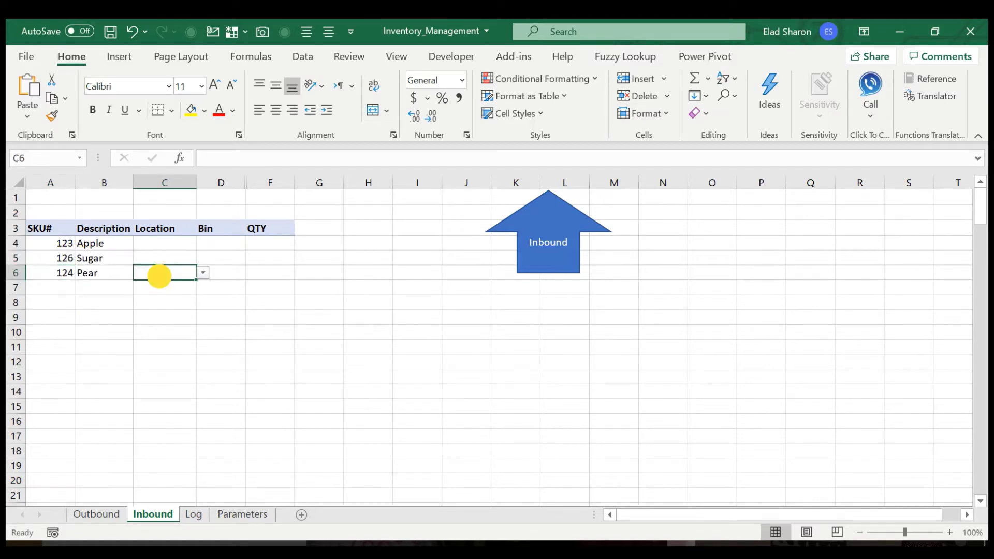
pyautogui.click(184, 244)
pyautogui.click(205, 244)
pyautogui.click(177, 256)
pyautogui.click(184, 258)
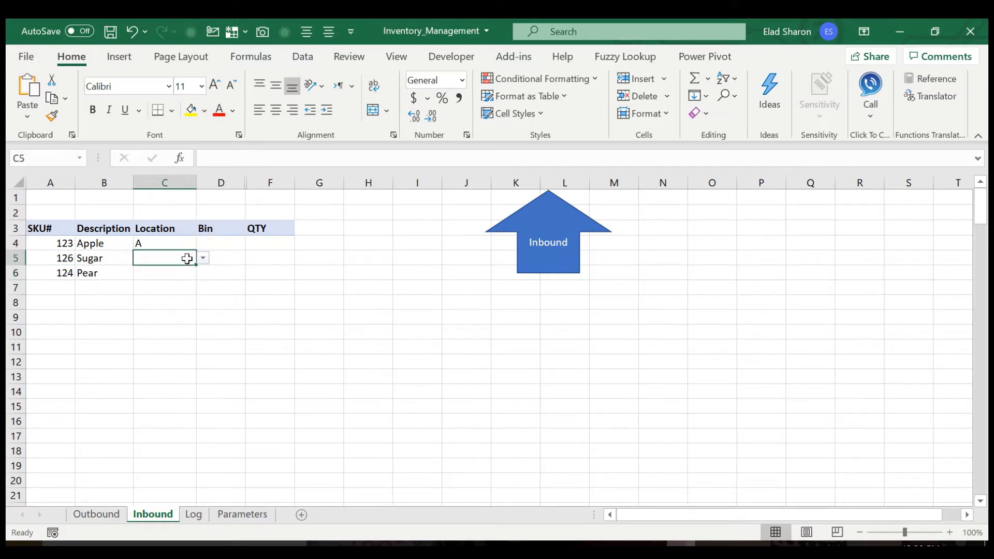
pyautogui.click(203, 258)
pyautogui.click(155, 280)
pyautogui.press('Return')
pyautogui.write('A')
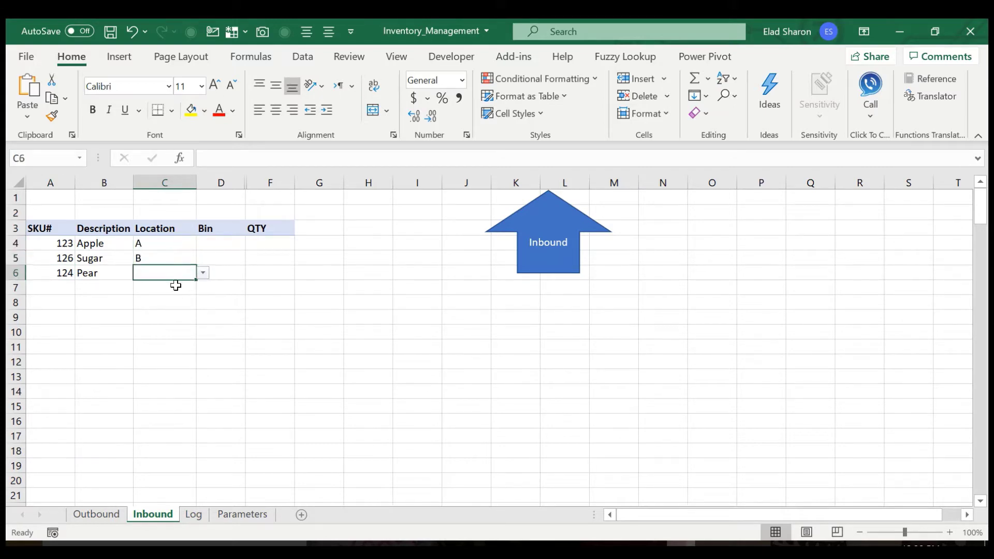
pyautogui.click(208, 313)
# Set bin 3 for Apple, bin 2 for Sugar and bin 2 for Pear.
pyautogui.click(230, 243)
pyautogui.click(252, 243)
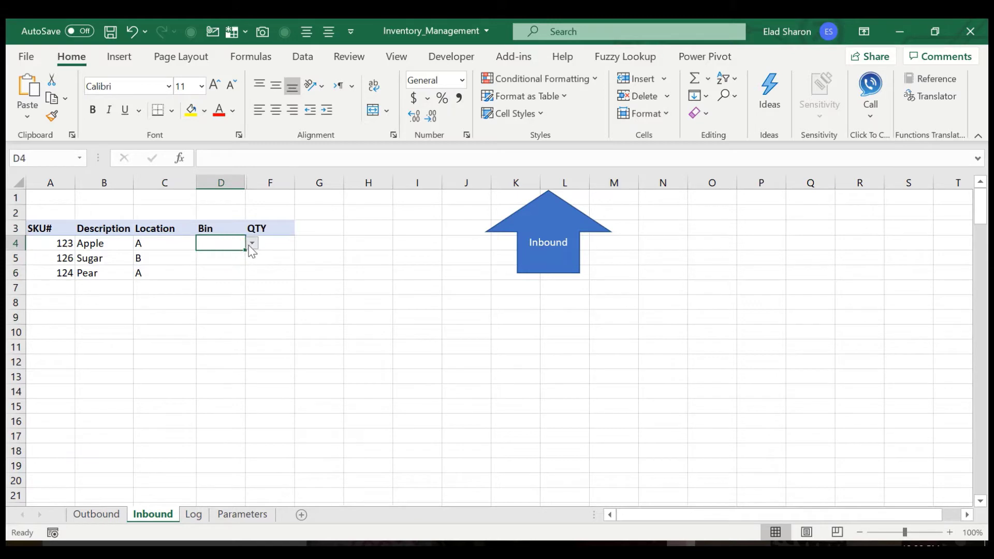
pyautogui.click(219, 260)
pyautogui.click(220, 261)
pyautogui.write('2')
pyautogui.press('Return')
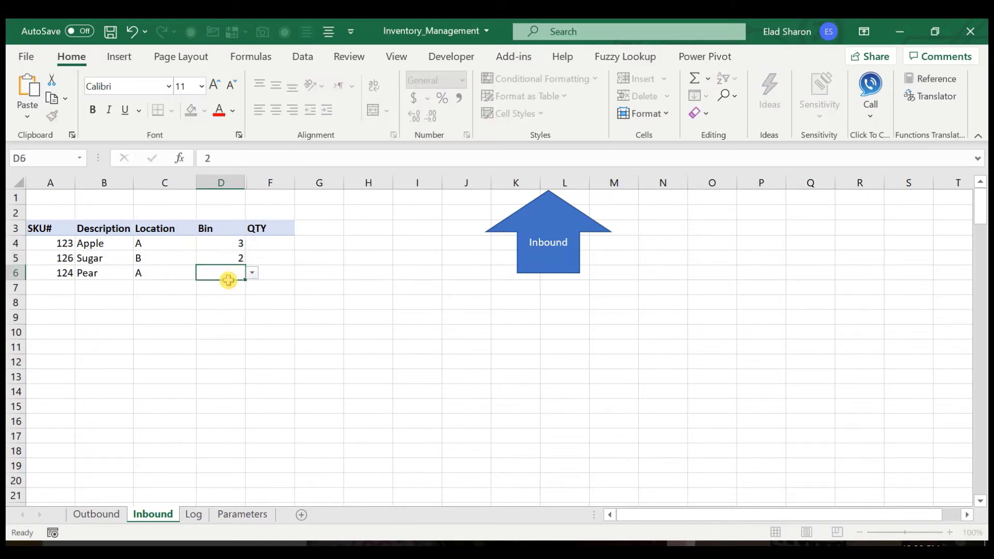
pyautogui.write('2')
pyautogui.click(228, 309)
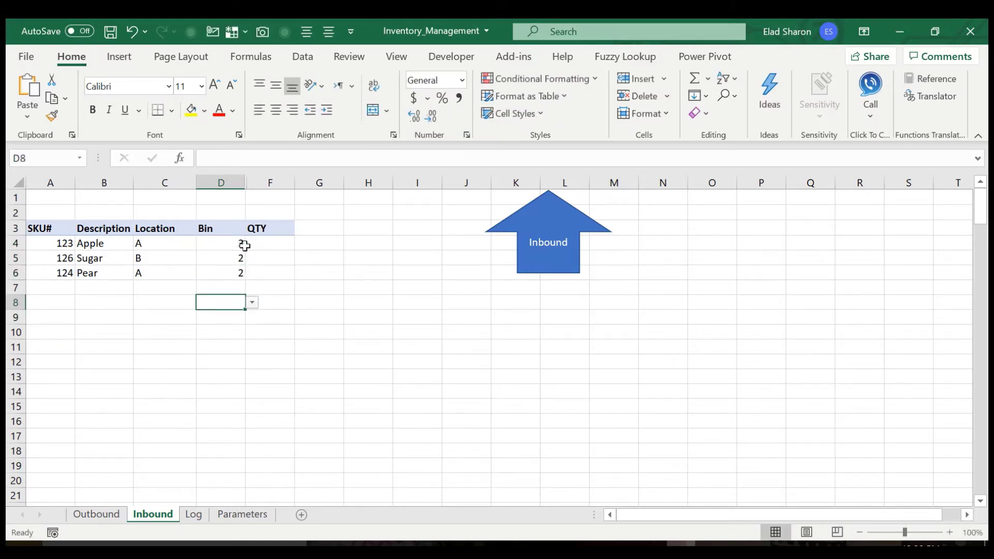
# Enter trial quantities of 10 for Apple and 30 for Sugar.
pyautogui.click(266, 245)
pyautogui.write('10')
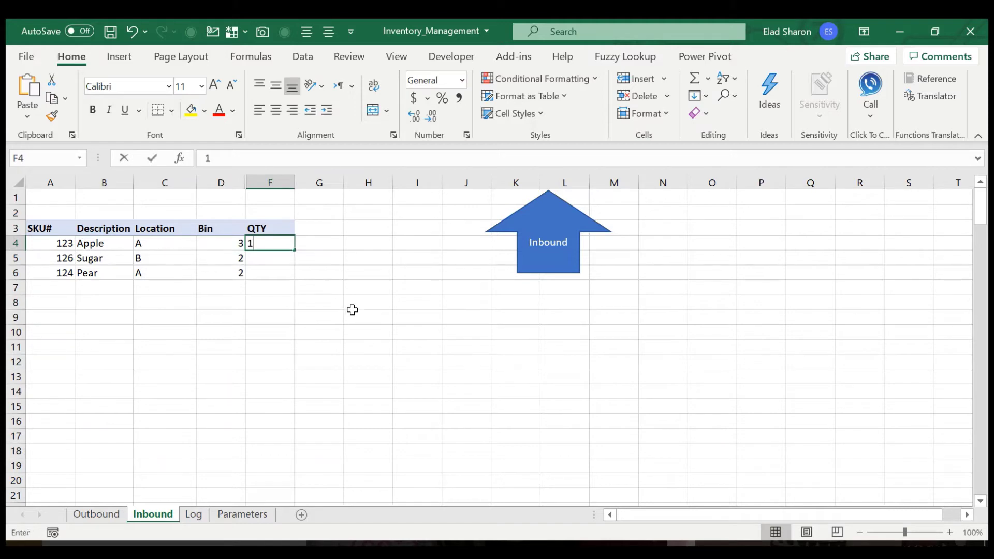
pyautogui.press('Return')
pyautogui.write('30')
pyautogui.press('Return')
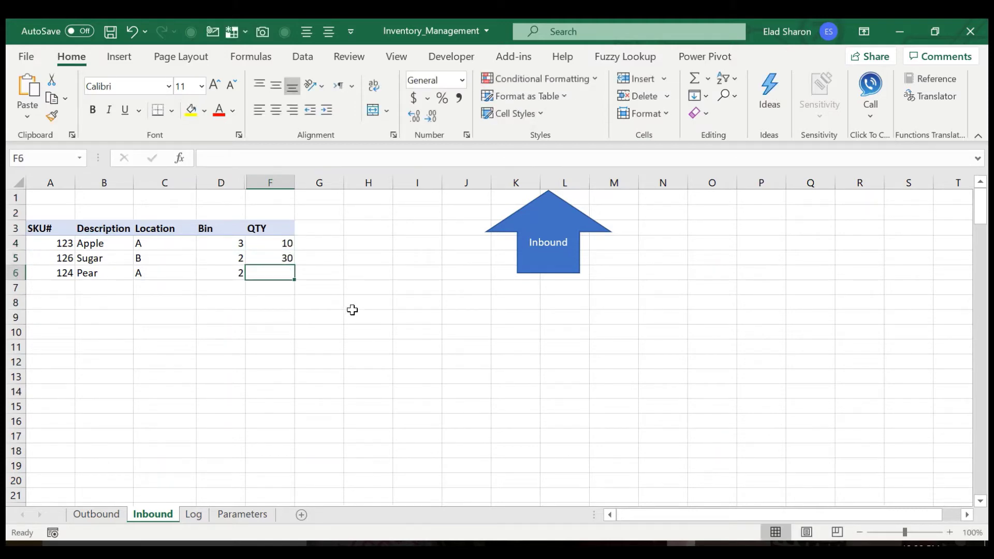
# Overwrite the Apple, Sugar and Pear quantities with 90 each.
pyautogui.press('Up')
pyautogui.press('Up')
pyautogui.press('Down')
pyautogui.press('Down')
pyautogui.press('Up')
pyautogui.press('Up')
pyautogui.write('90')
pyautogui.press('Return')
pyautogui.write('90')
pyautogui.press('Return')
pyautogui.write('90')
pyautogui.press('Return')
pyautogui.press('Up')
# Run the Inbound arrow macro, confirm the transaction and dismiss the completion message.
pyautogui.click(555, 260)
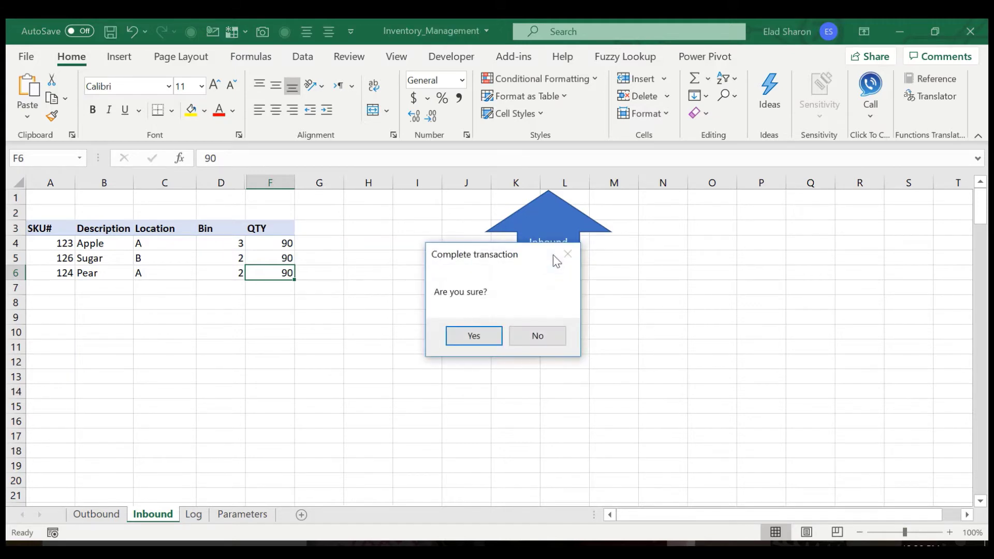
pyautogui.click(469, 336)
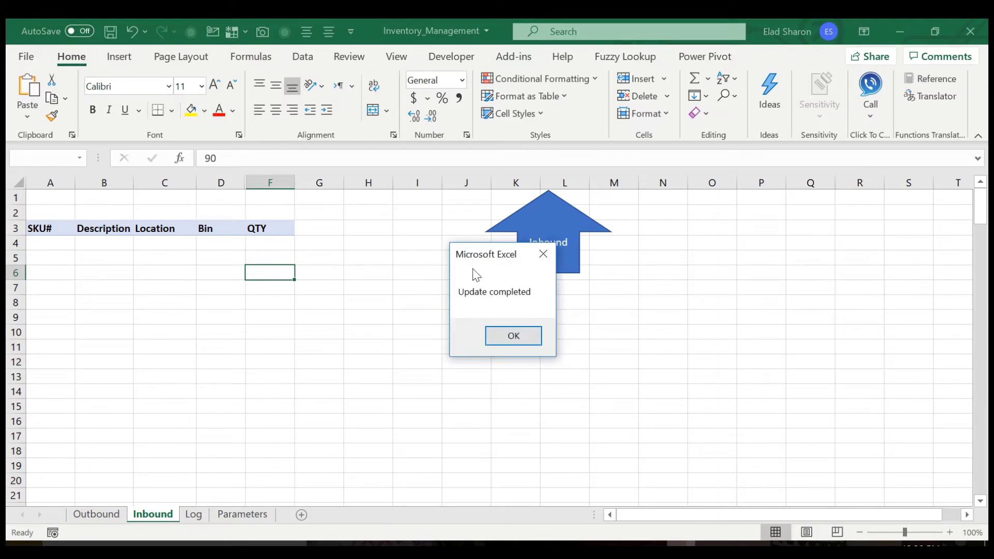
pyautogui.click(500, 339)
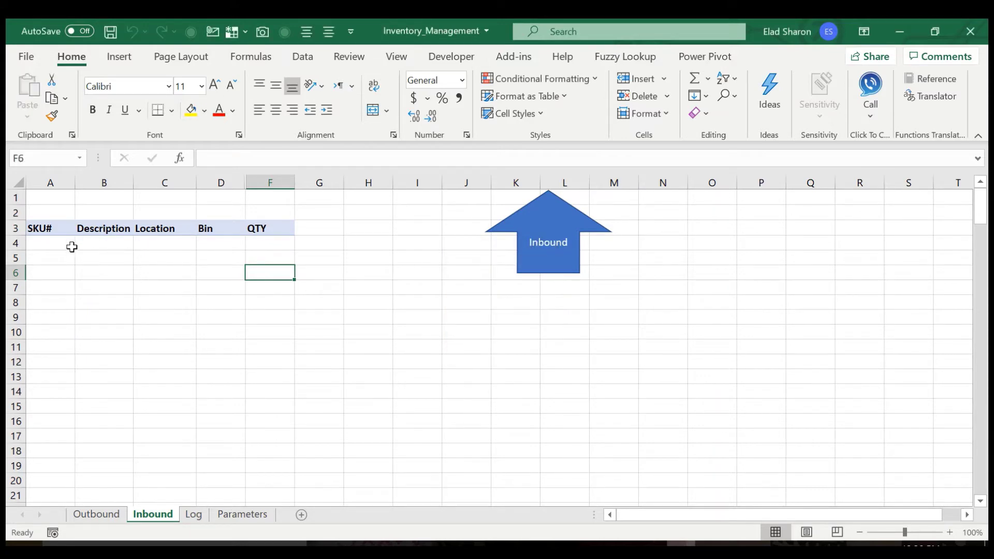
# Inspect the three new Received Log rows dated 10/11/2021, then move to the Outbound sheet.
pyautogui.click(188, 515)
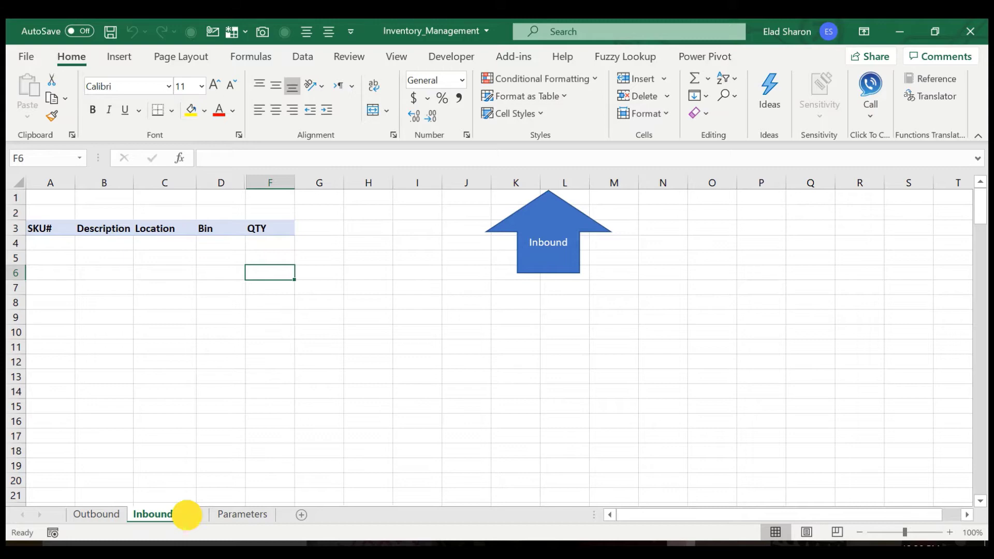
pyautogui.moveTo(93, 405); pyautogui.dragTo(422, 436)
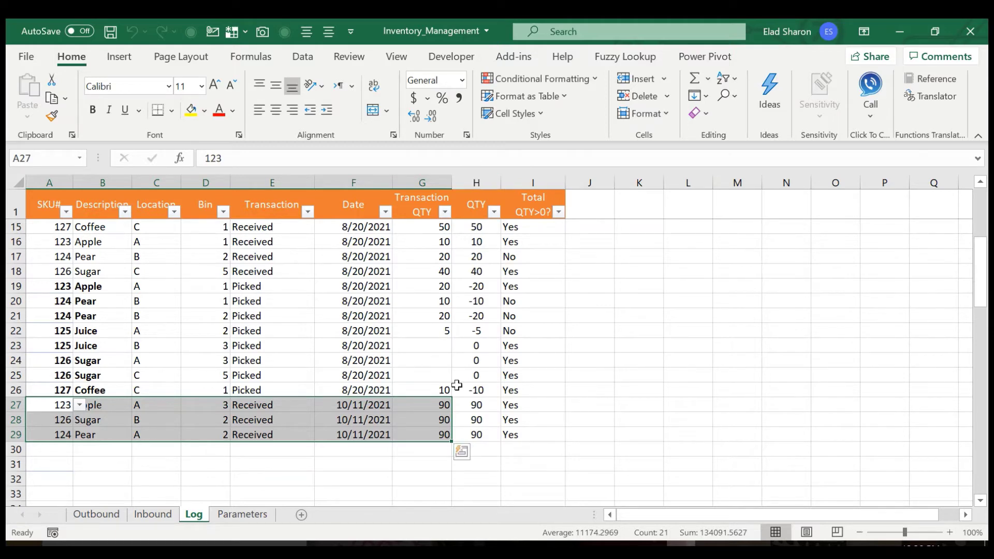
pyautogui.click(365, 460)
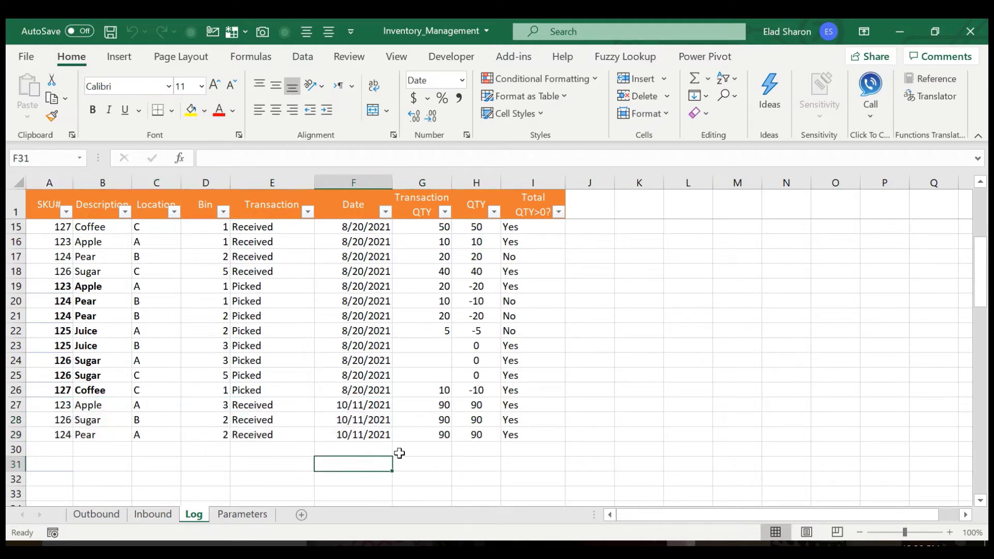
pyautogui.click(387, 450)
pyautogui.click(381, 435)
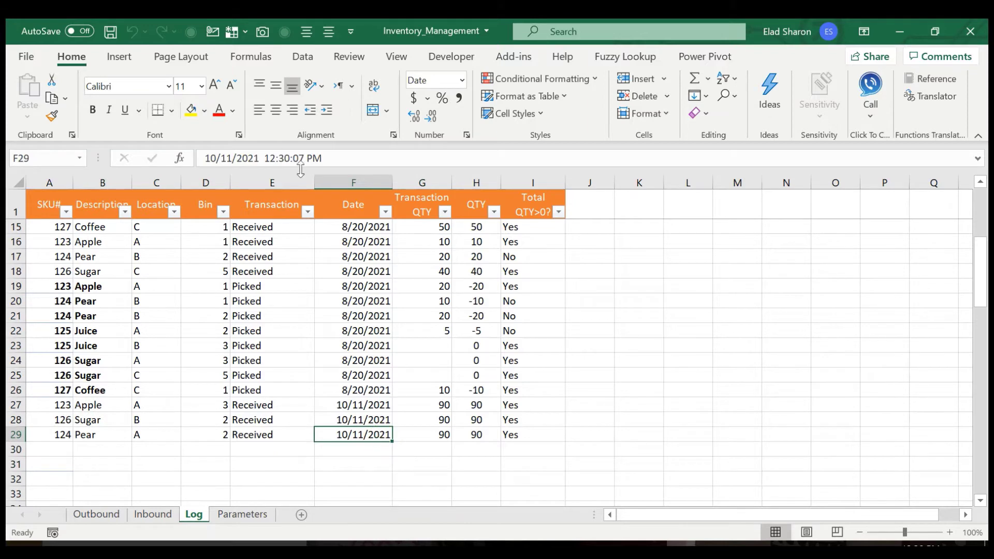
pyautogui.click(156, 515)
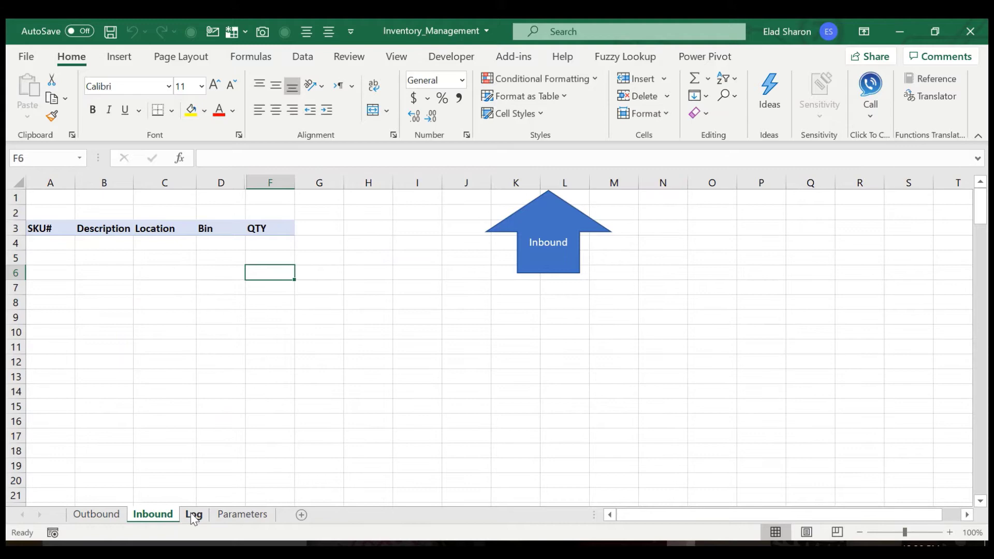
pyautogui.click(98, 515)
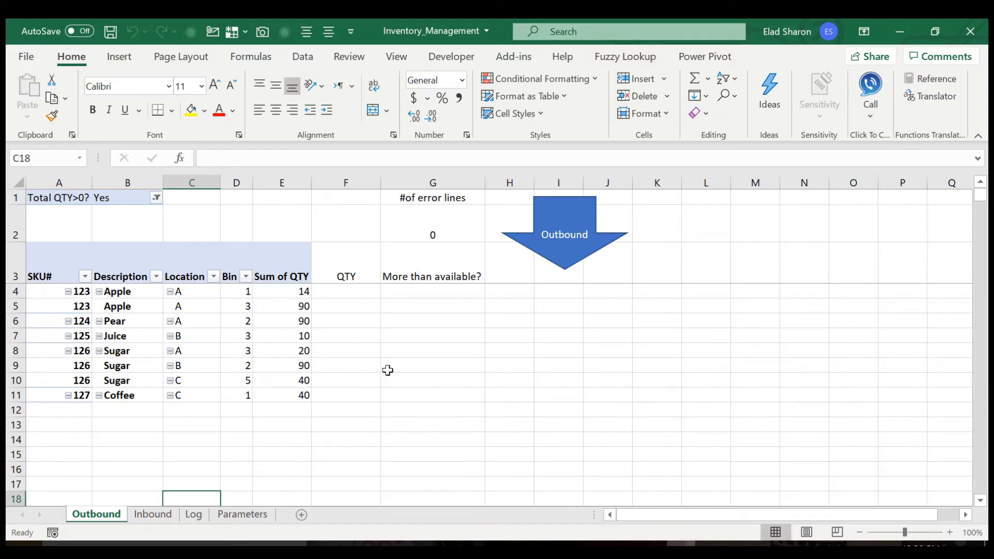
# Enter outbound quantities 14 and 50 for Apple, 20 for Pear and 12 for Juice.
pyautogui.click(369, 299)
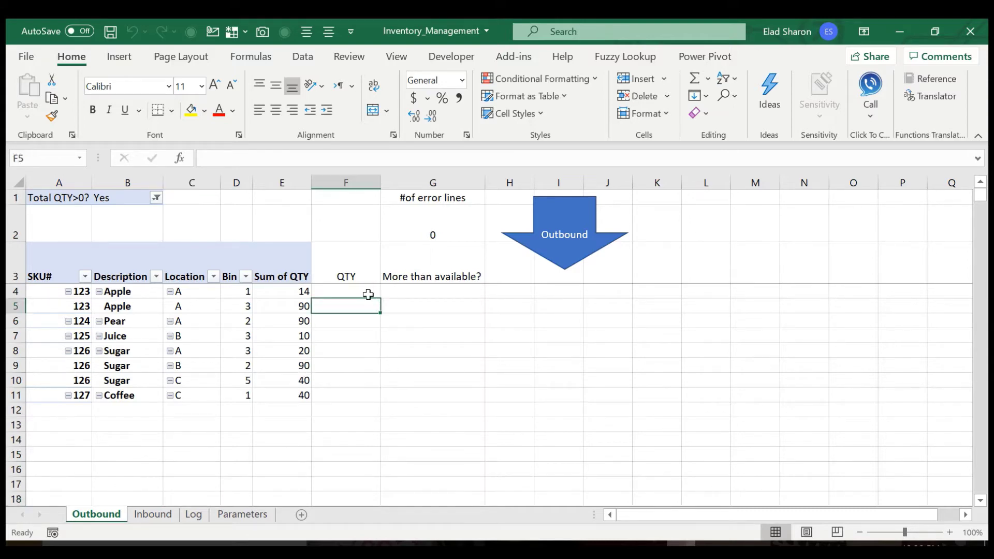
pyautogui.click(368, 295)
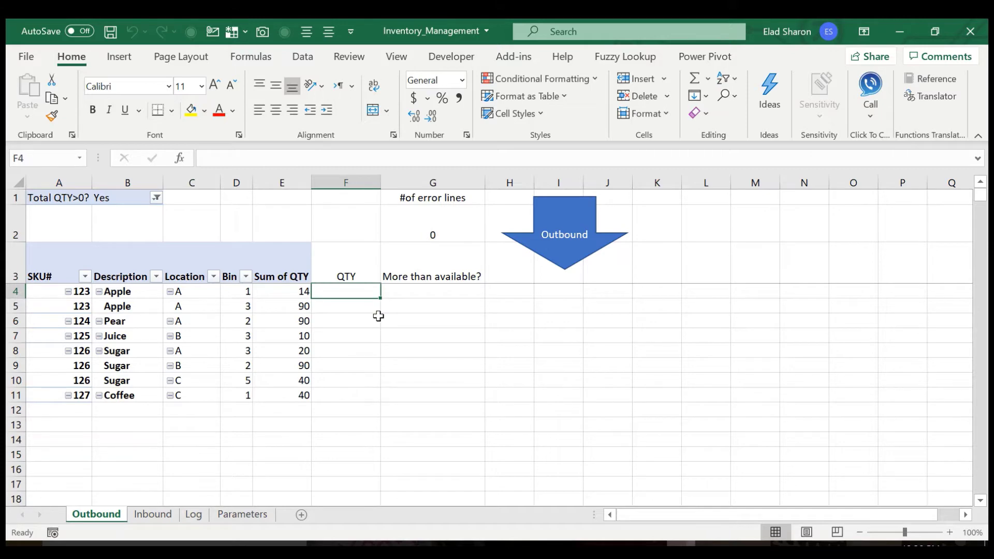
pyautogui.write('14')
pyautogui.press('Return')
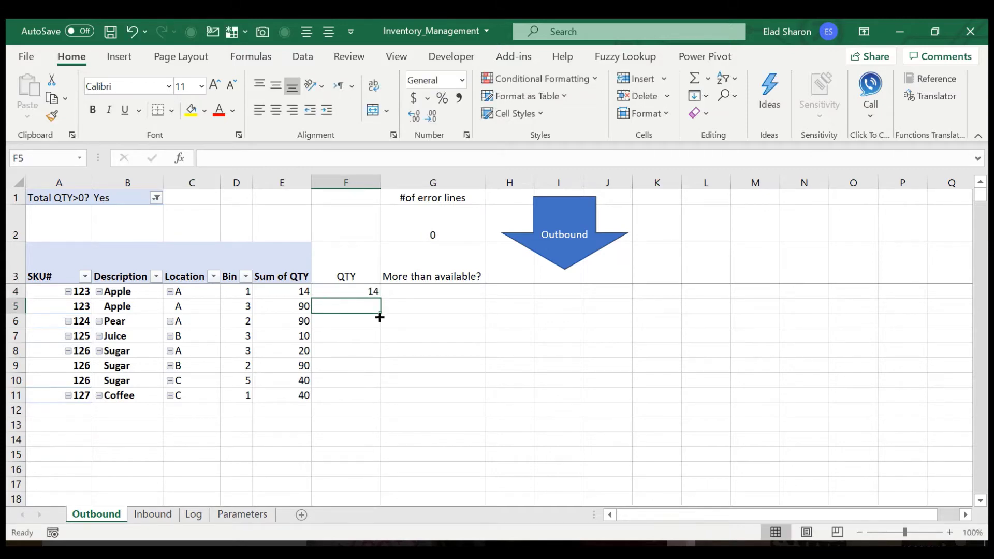
pyautogui.write('50')
pyautogui.press('Return')
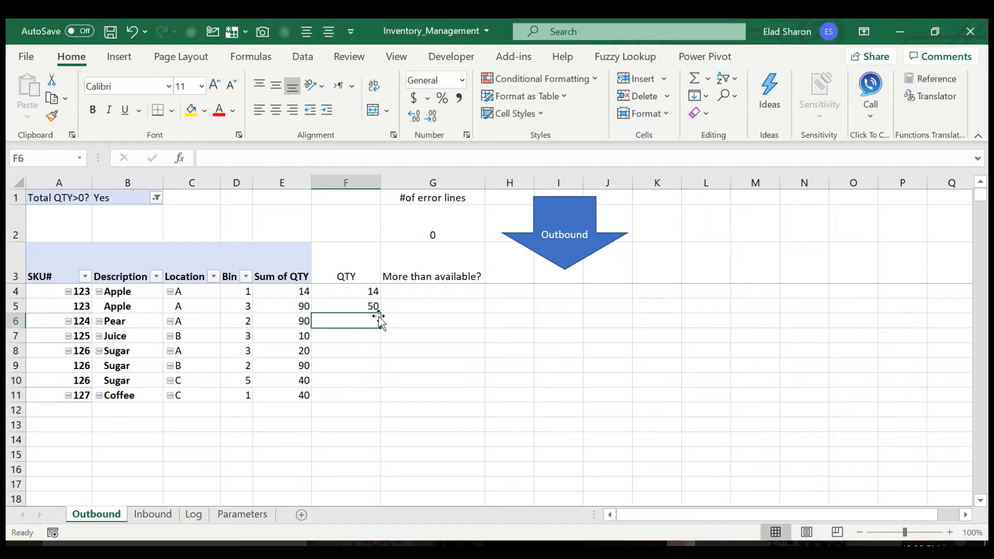
pyautogui.write('20')
pyautogui.press('Return')
pyautogui.write('12')
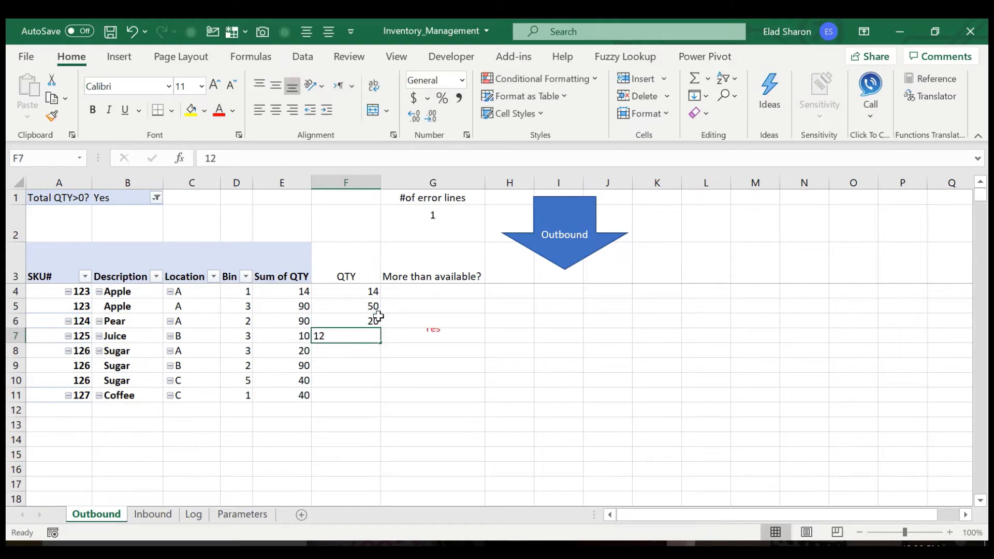
pyautogui.press('Return')
pyautogui.press('Up')
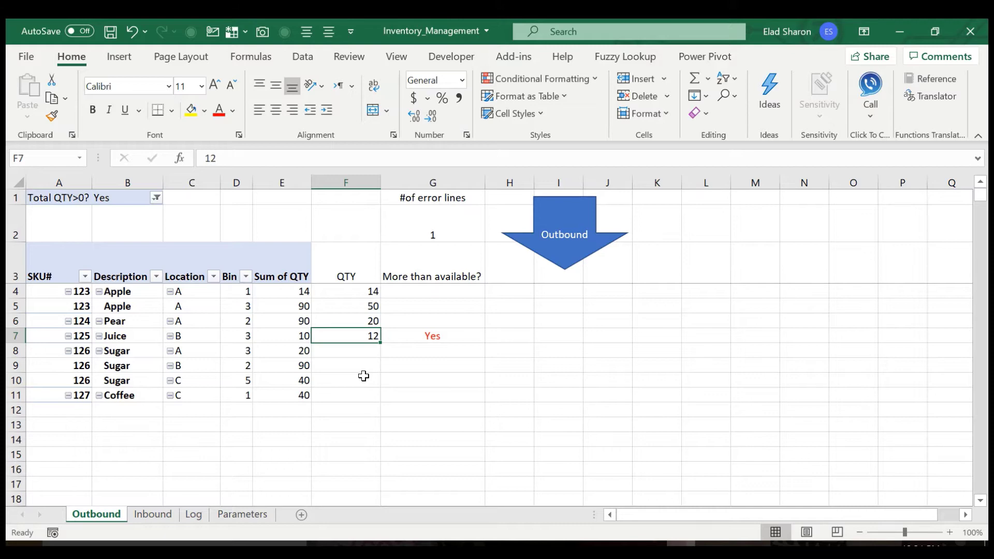
pyautogui.click(562, 259)
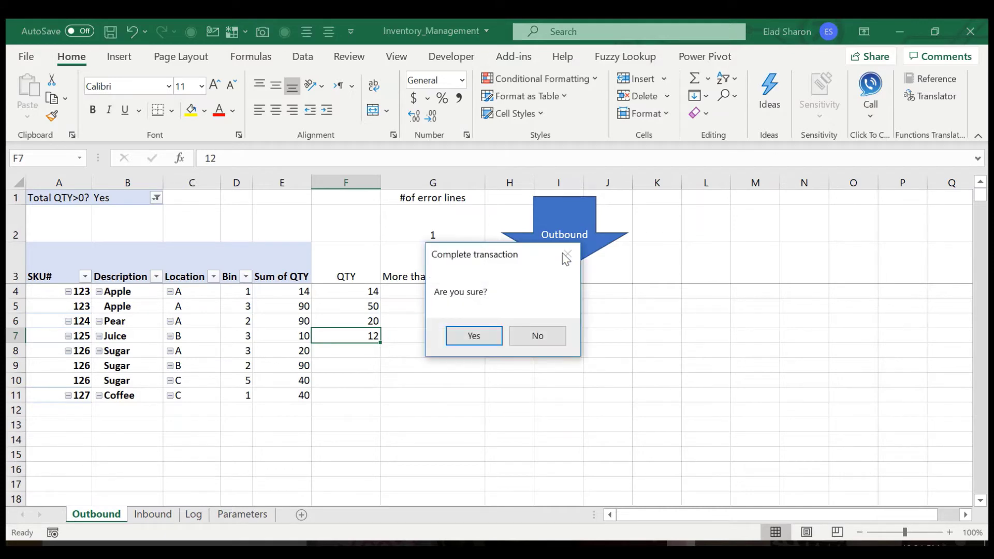
pyautogui.click(468, 336)
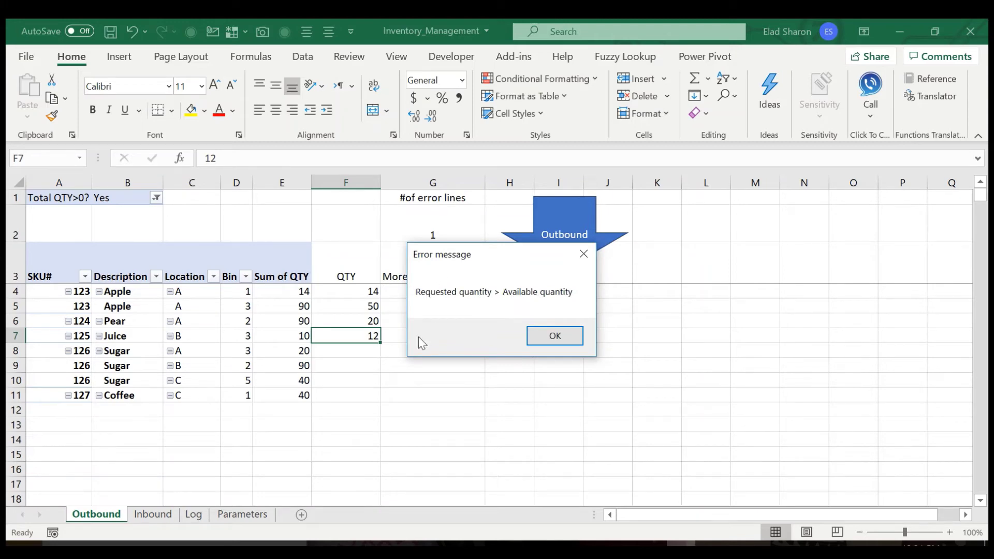
pyautogui.click(567, 336)
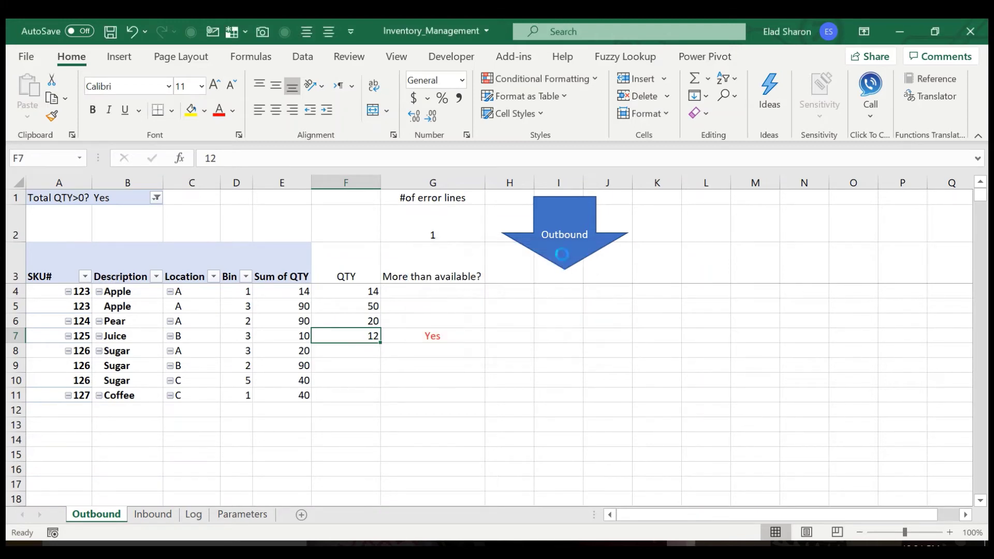
pyautogui.click(565, 220)
pyautogui.click(495, 334)
pyautogui.click(568, 337)
pyautogui.click(420, 217)
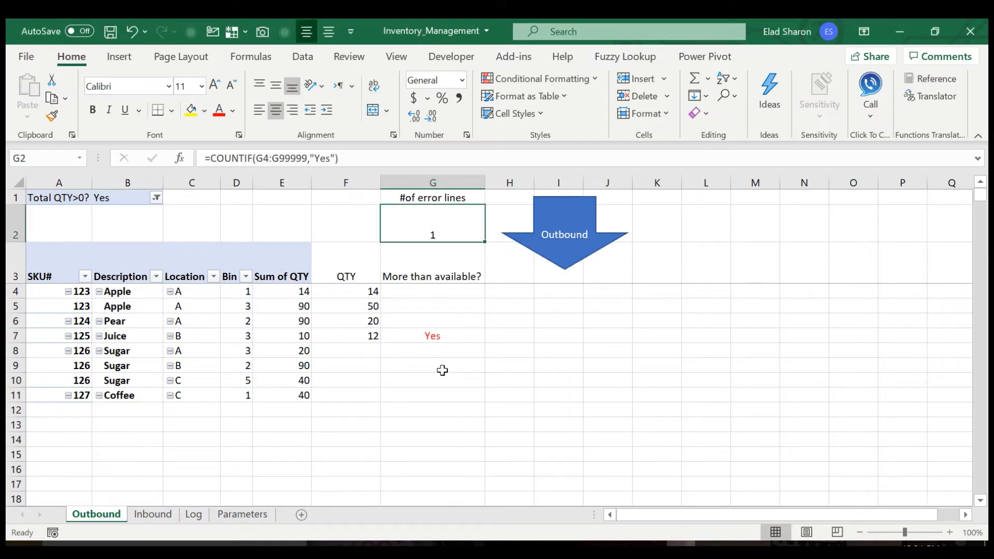
pyautogui.click(369, 352)
pyautogui.click(373, 338)
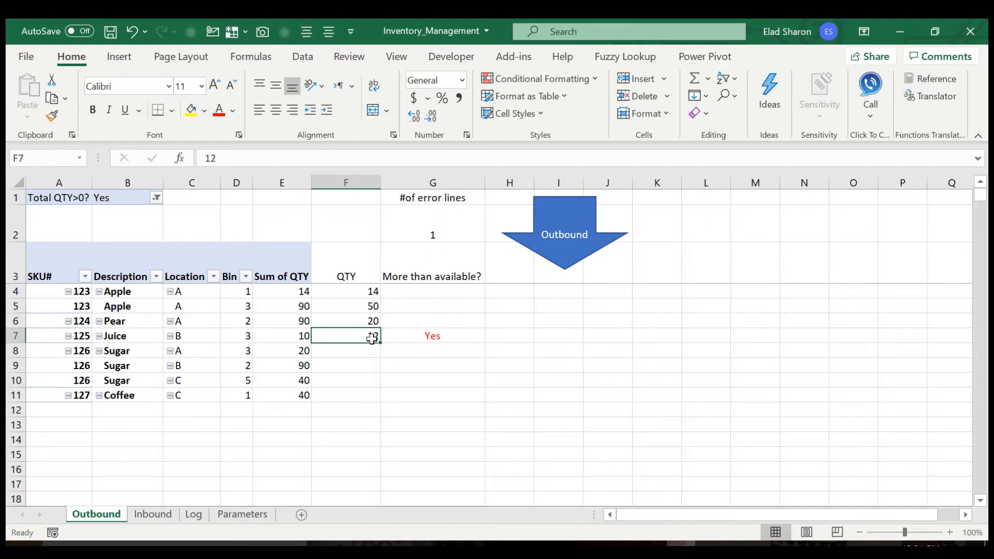
pyautogui.write('8')
pyautogui.press('Return')
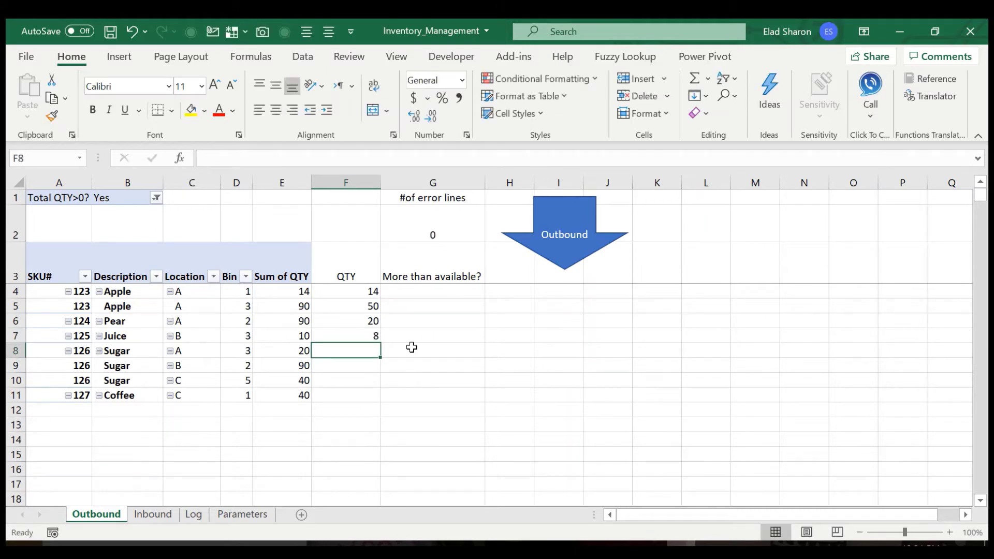
pyautogui.click(558, 243)
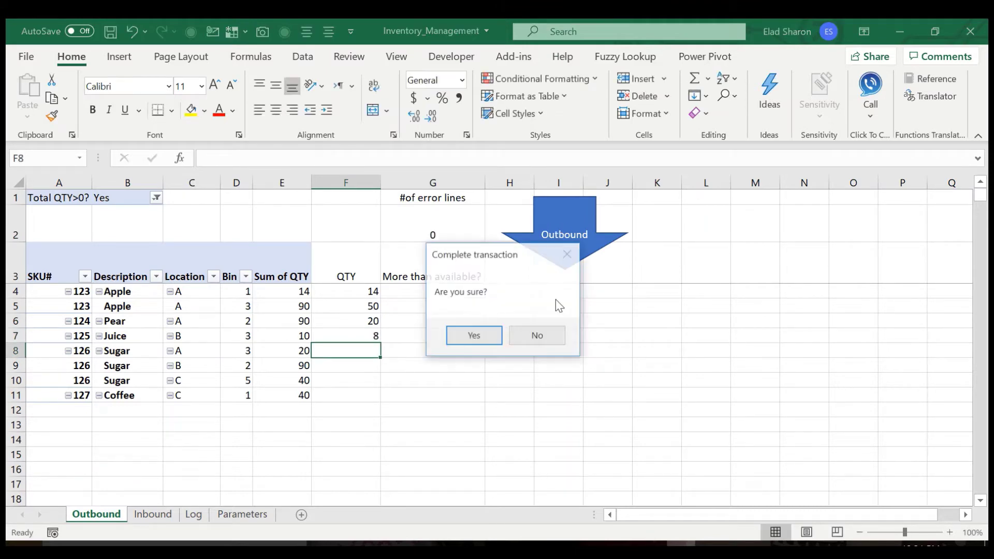
pyautogui.click(484, 342)
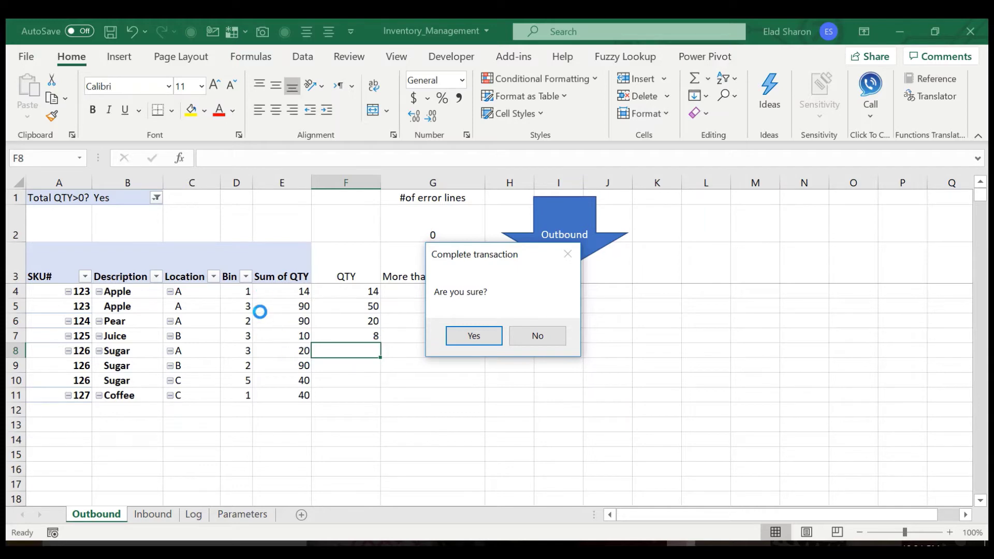
pyautogui.click(473, 338)
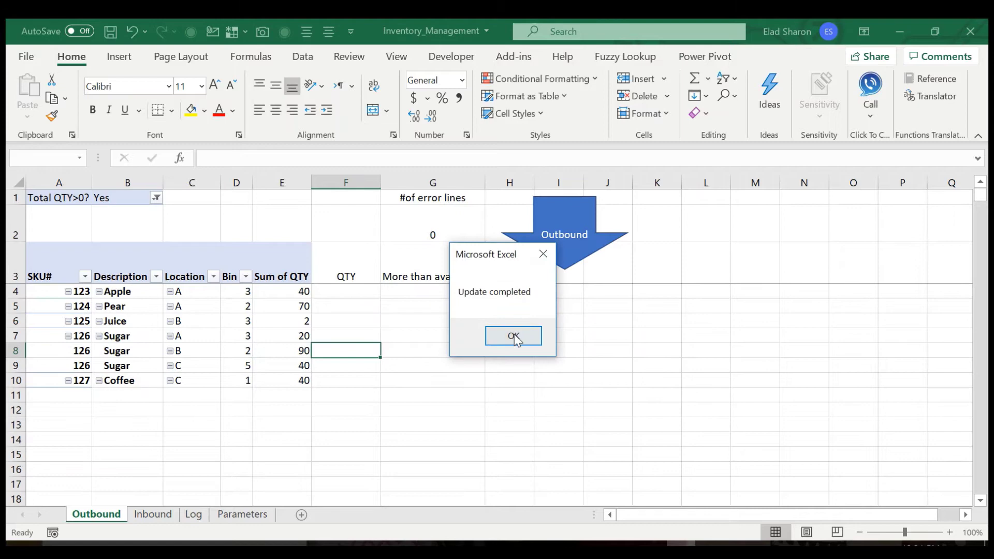
pyautogui.click(514, 337)
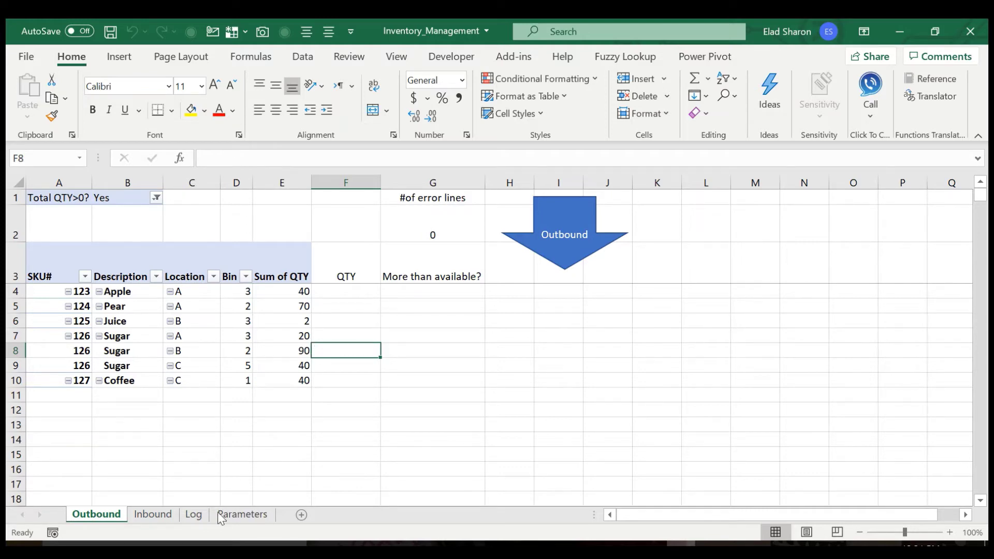
pyautogui.click(194, 514)
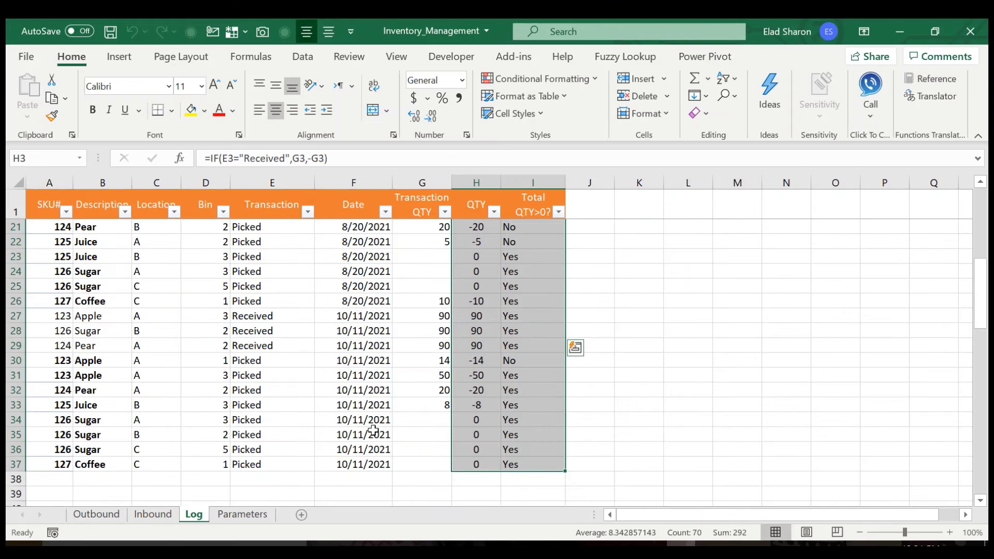
pyautogui.scroll(-1, 373, 430)
pyautogui.click(319, 416)
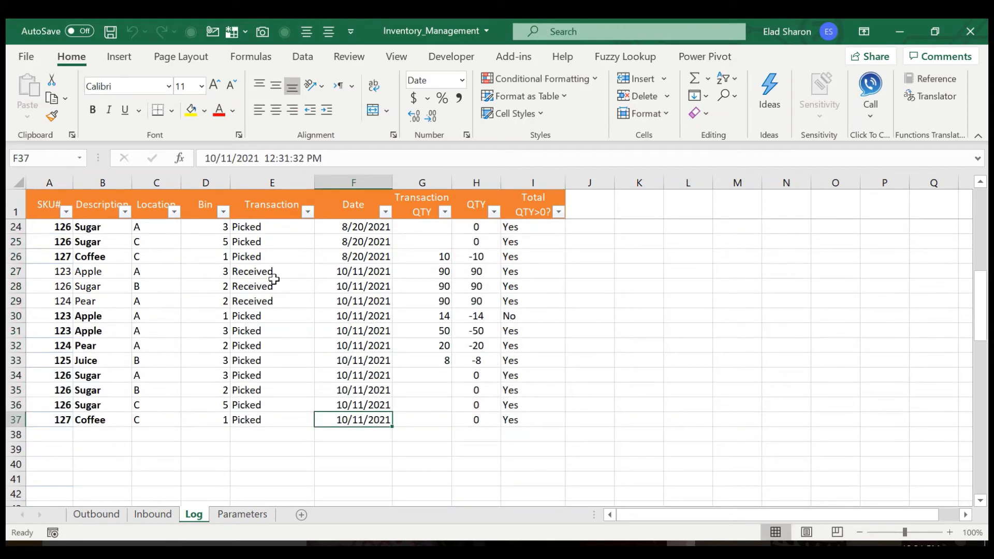
pyautogui.moveTo(273, 272); pyautogui.dragTo(291, 431)
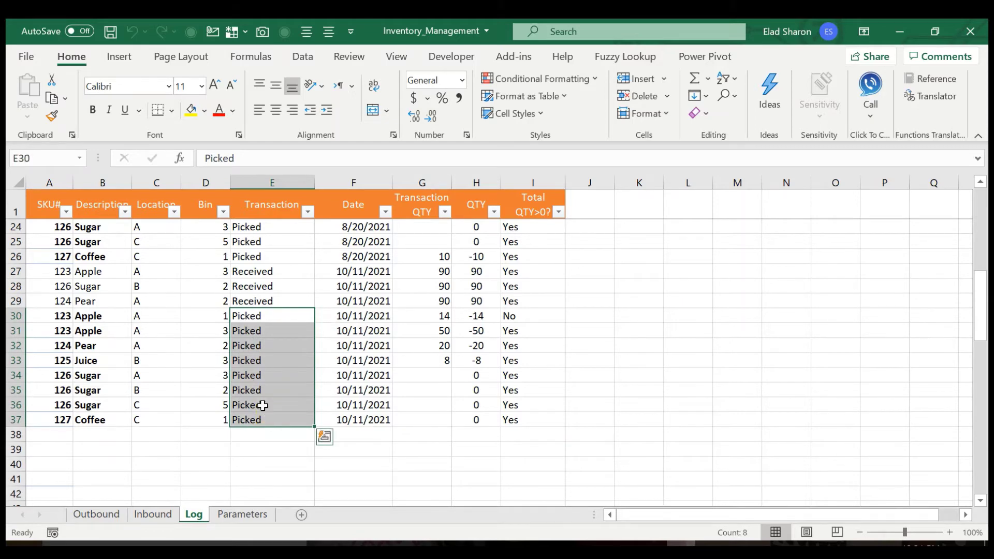
pyautogui.click(100, 514)
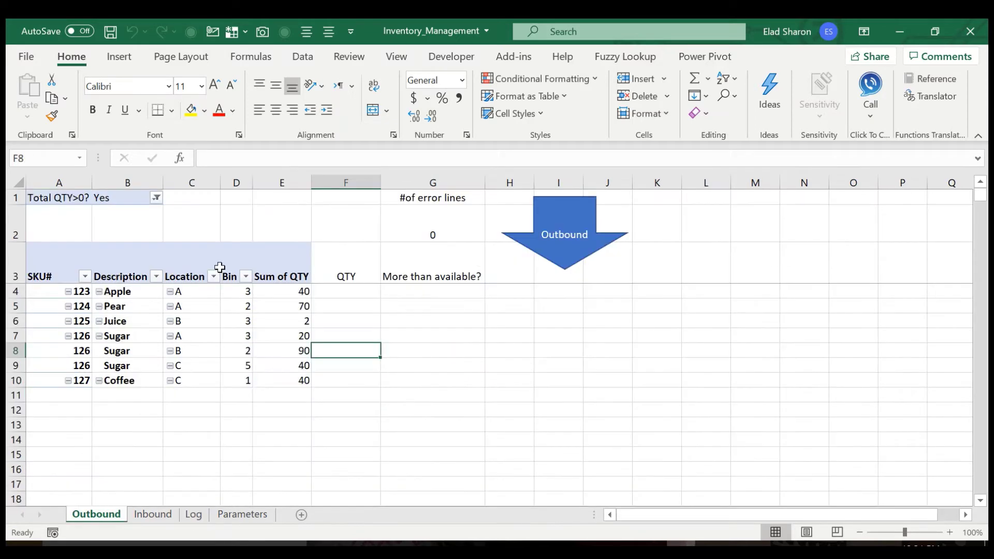
pyautogui.click(194, 515)
pyautogui.moveTo(422, 375); pyautogui.dragTo(420, 421)
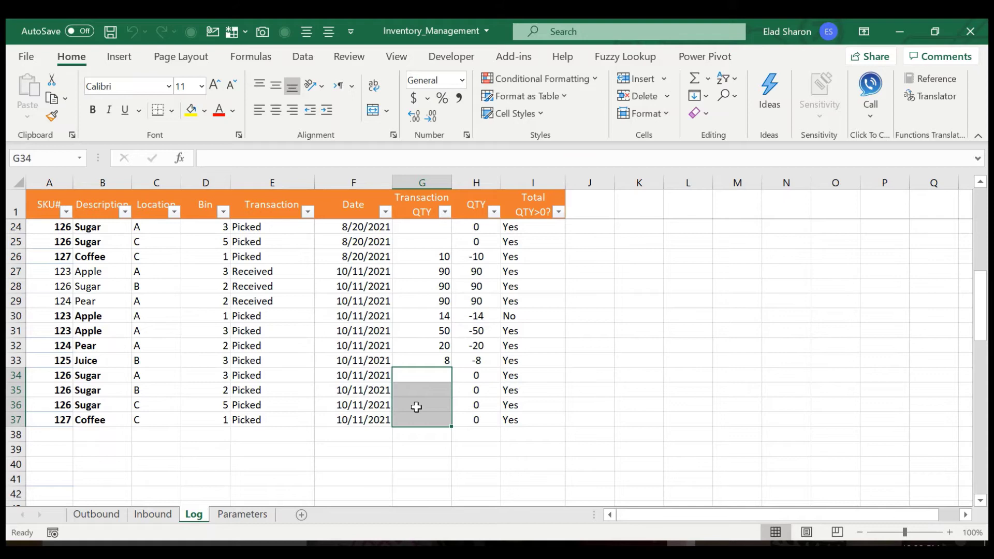
pyautogui.click(375, 461)
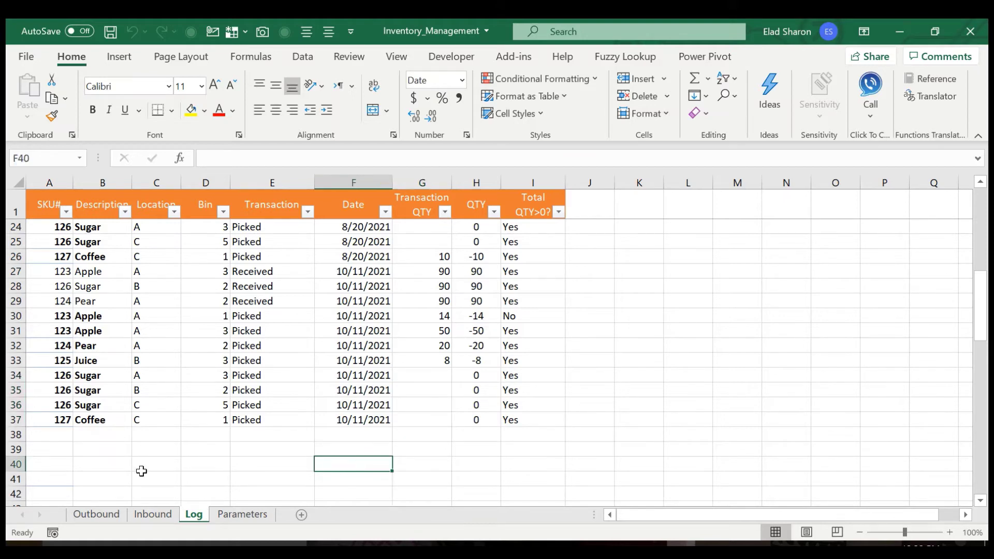
pyautogui.click(97, 514)
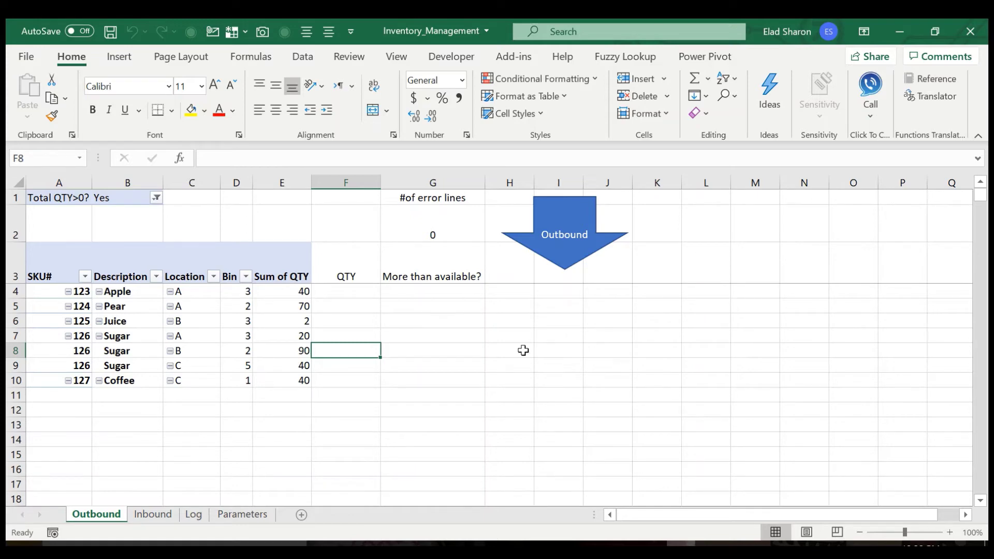
# Through Assign Macro on the Outbound arrow, open the Run macro in the VBA editor.
pyautogui.click(582, 263)
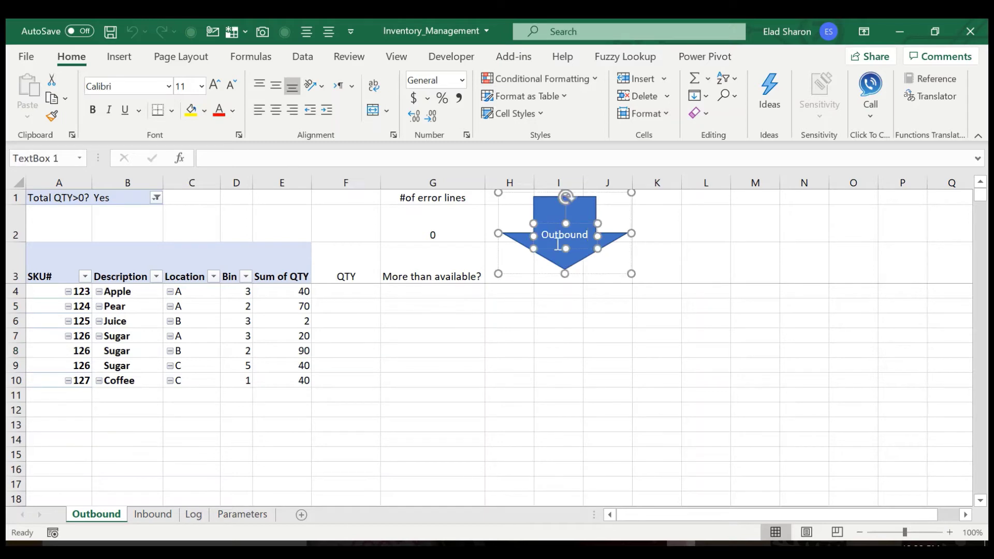
pyautogui.rightClick(554, 235)
pyautogui.press('Escape')
pyautogui.rightClick(546, 257)
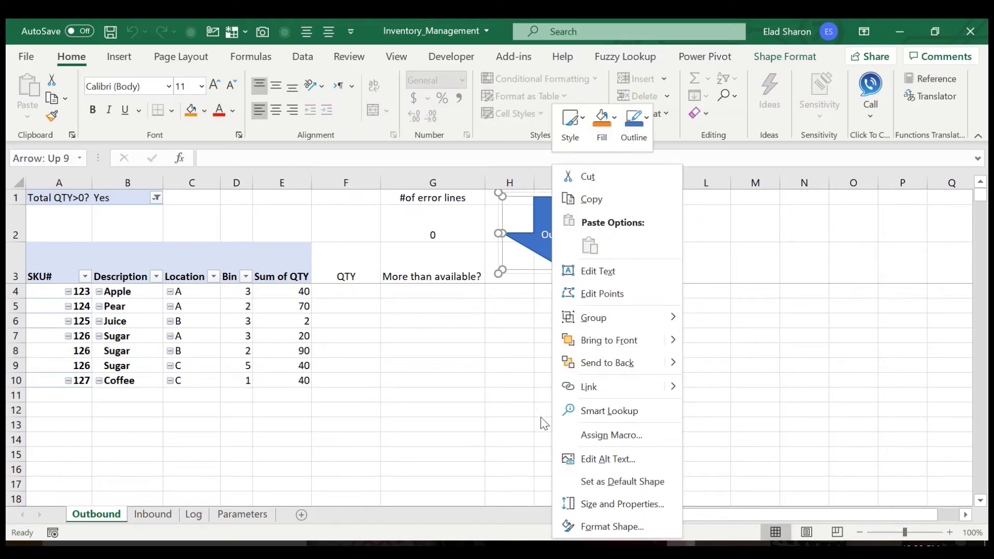
pyautogui.click(607, 435)
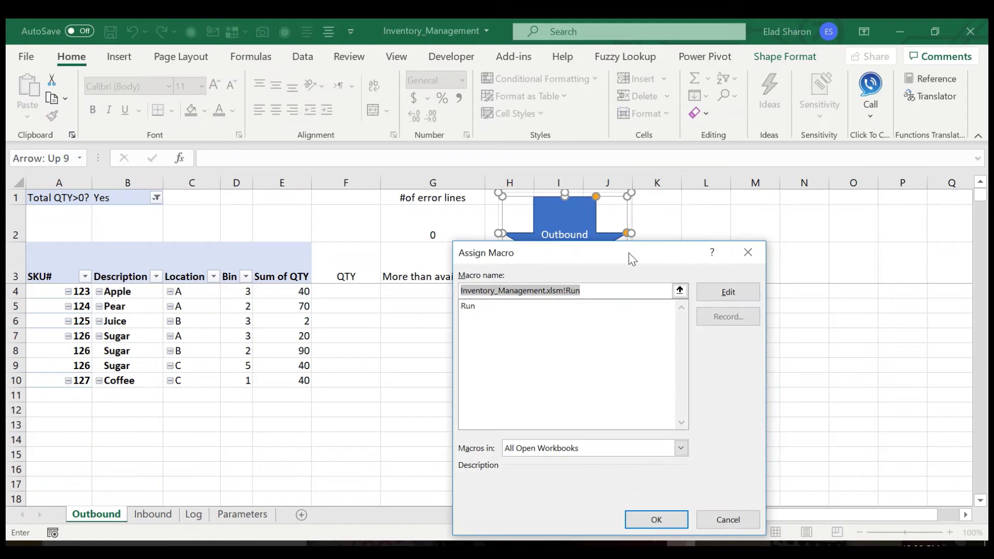
pyautogui.click(483, 307)
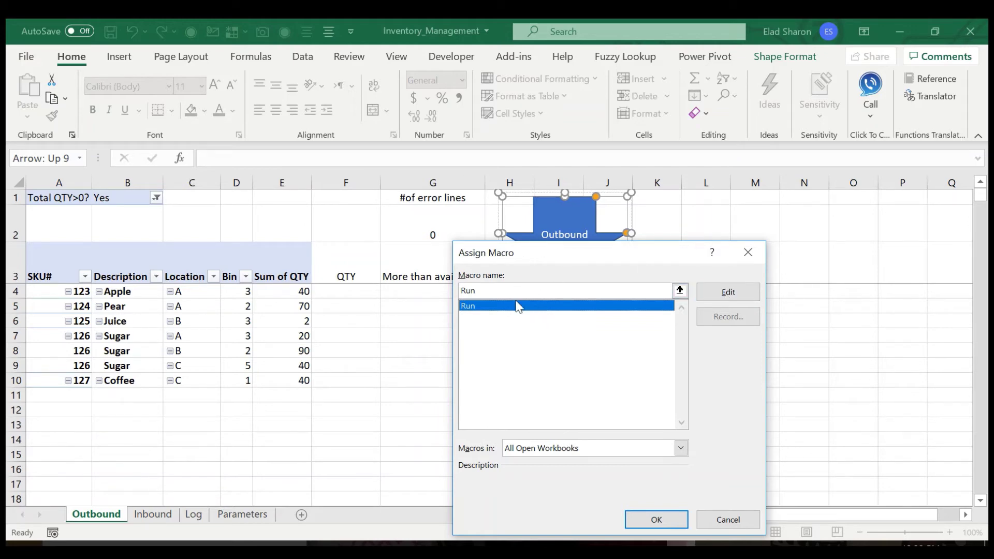
pyautogui.click(724, 296)
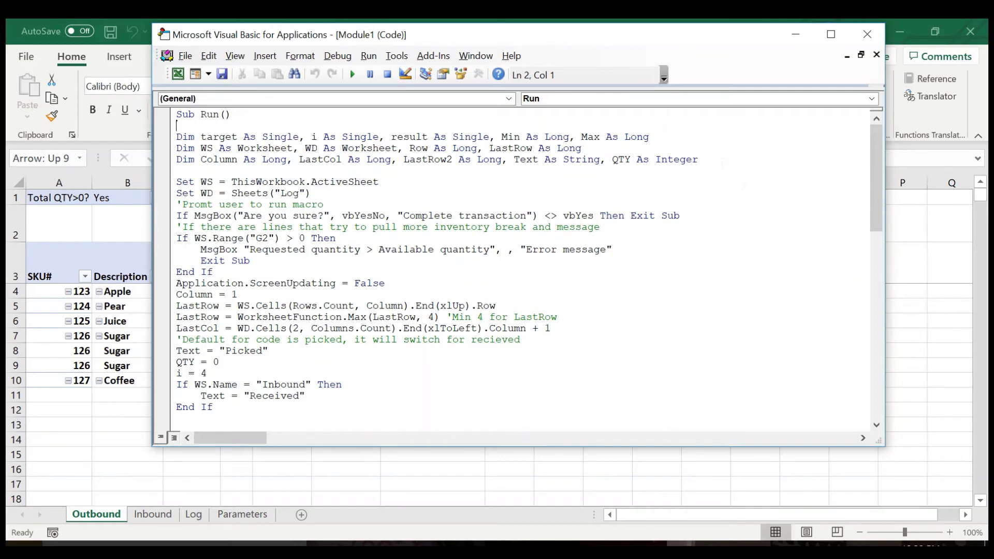
# Review the Run macro's Dim declarations and the lines setting the active sheet and WD to Log.
pyautogui.moveTo(698, 159); pyautogui.dragTo(172, 140)
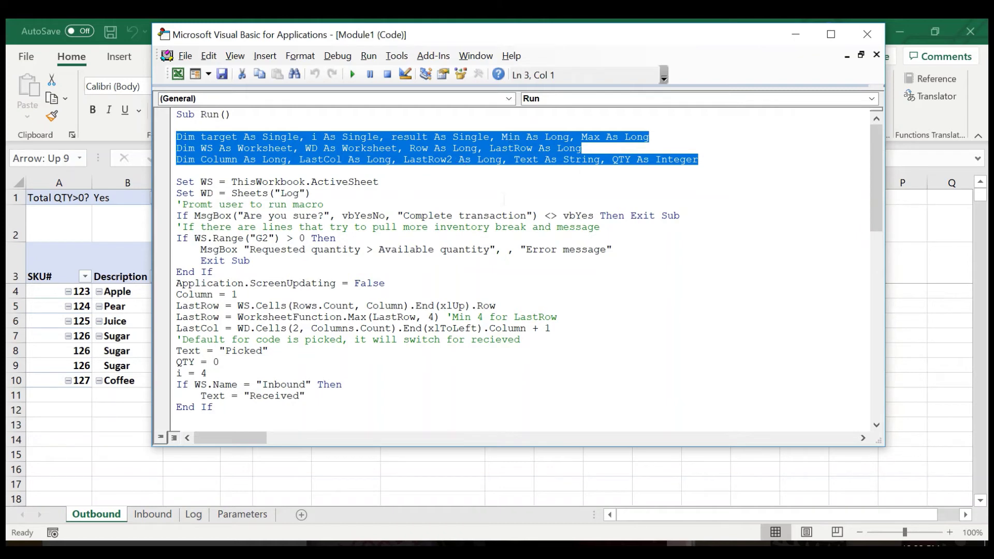
pyautogui.click(483, 185)
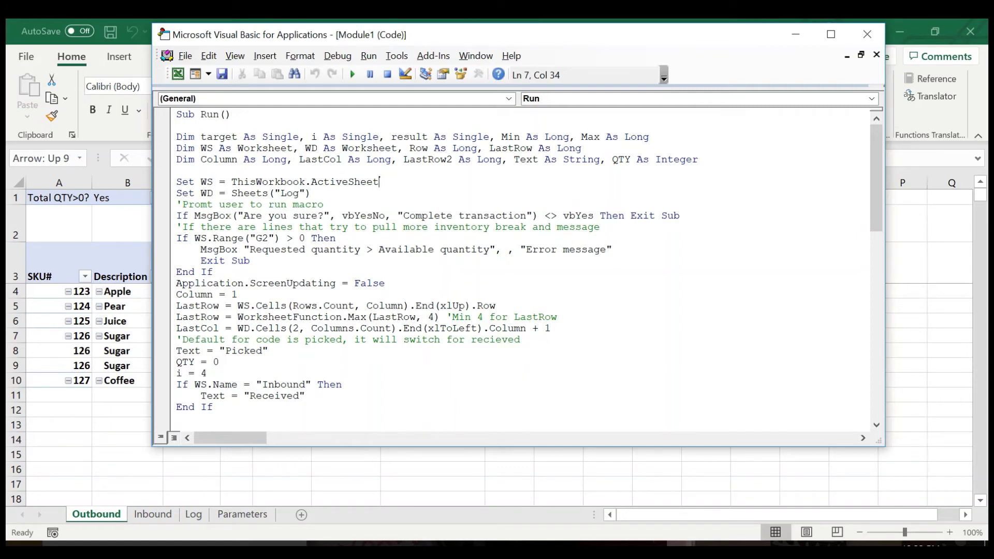
pyautogui.click(312, 193)
pyautogui.click(207, 193)
# Move the code window aside to look at the Inbound and Outbound sheets.
pyautogui.moveTo(515, 36); pyautogui.dragTo(484, 40)
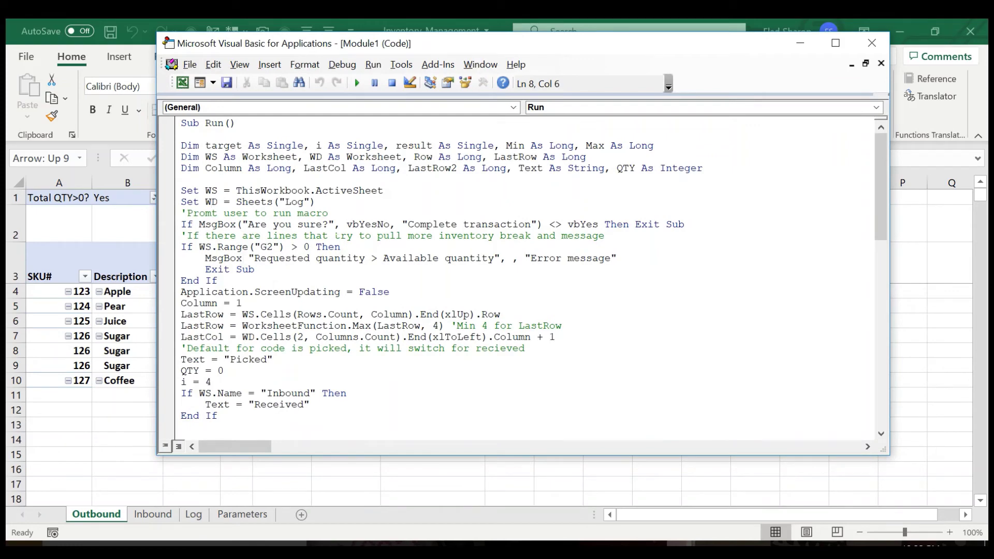
pyautogui.click(140, 516)
pyautogui.click(142, 517)
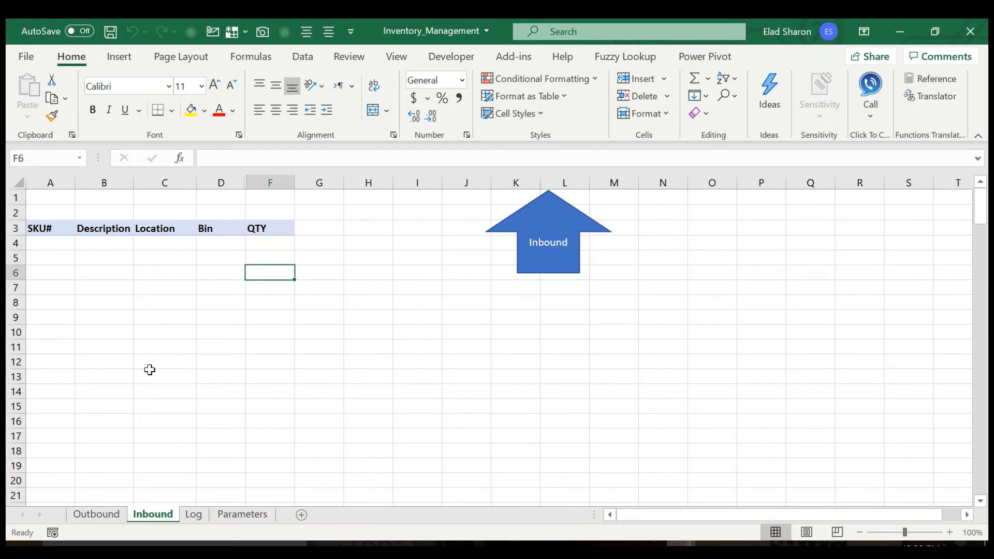
pyautogui.click(100, 514)
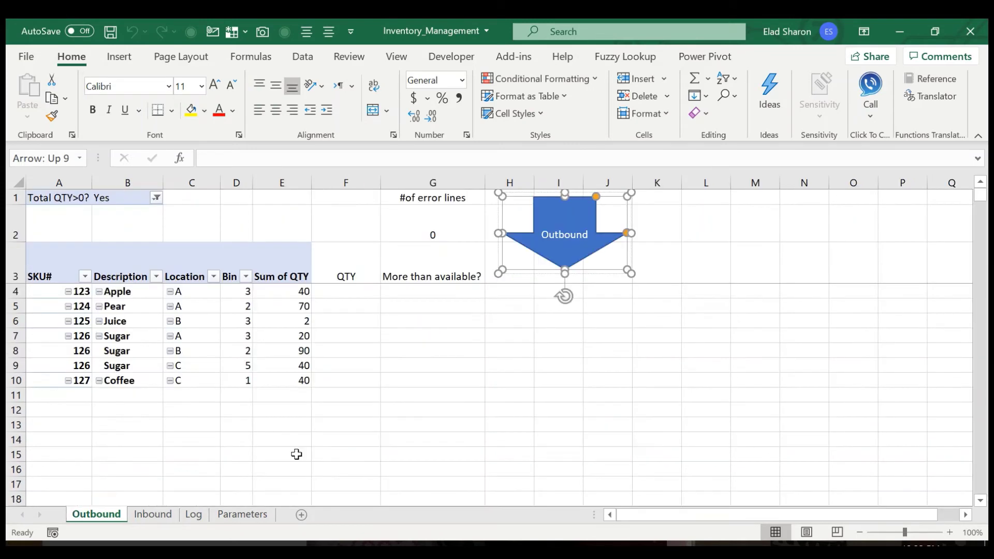
# Review the over-pick error exit, screen-updating and LastRow lines, then return to Excel.
pyautogui.moveTo(673, 544)
pyautogui.click(756, 474)
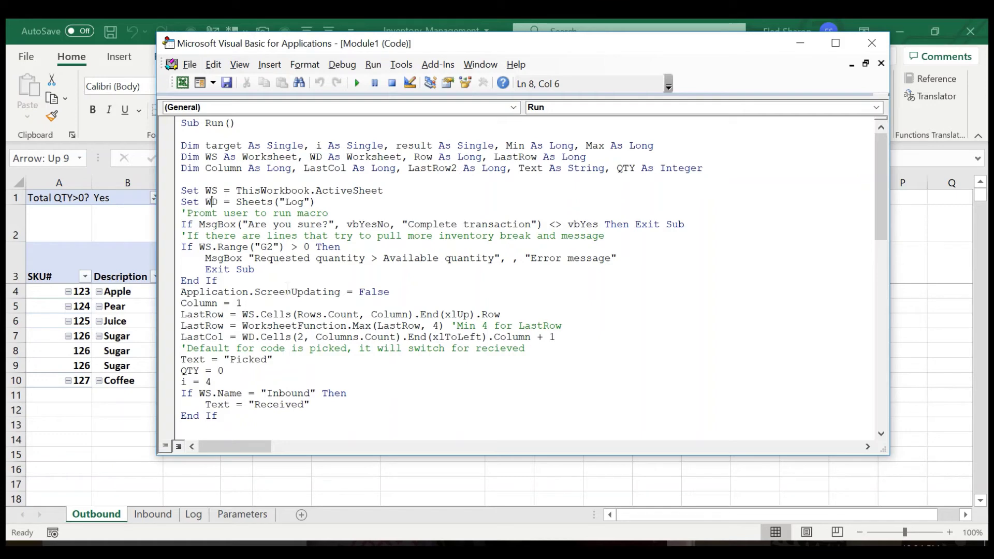
pyautogui.click(259, 269)
pyautogui.click(290, 277)
pyautogui.scroll(-1, 291, 276)
pyautogui.scroll(-2, 533, 275)
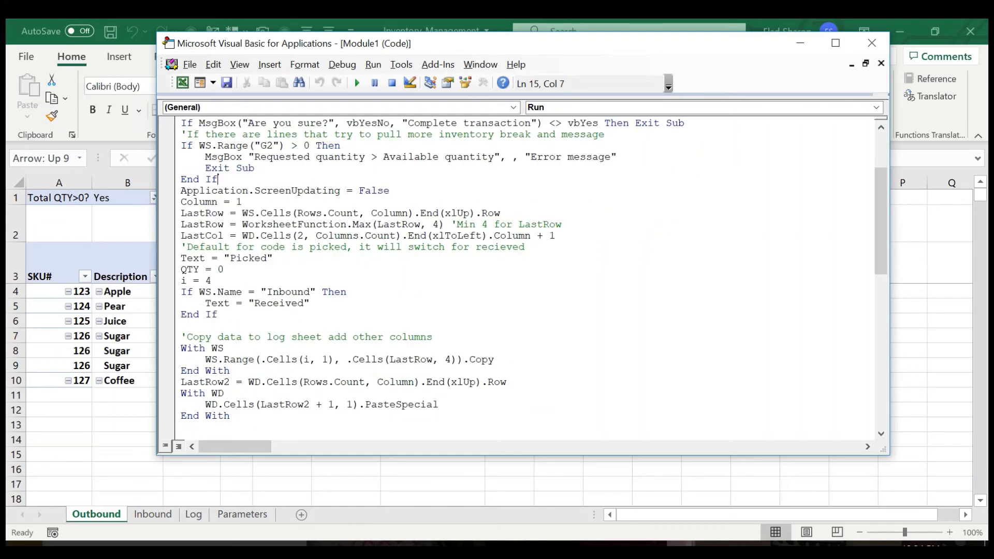
pyautogui.click(429, 192)
pyautogui.click(214, 223)
pyautogui.click(439, 224)
pyautogui.click(84, 386)
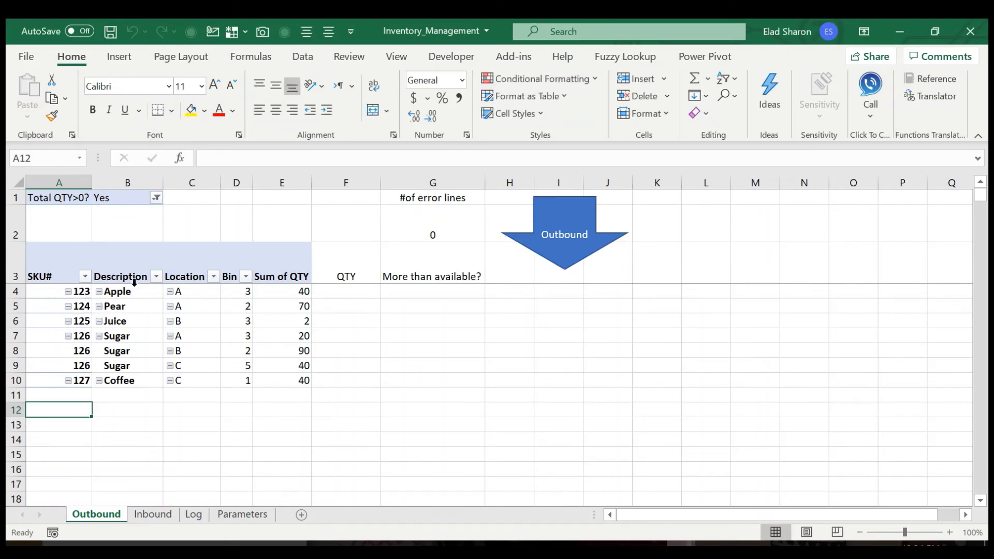
pyautogui.click(149, 516)
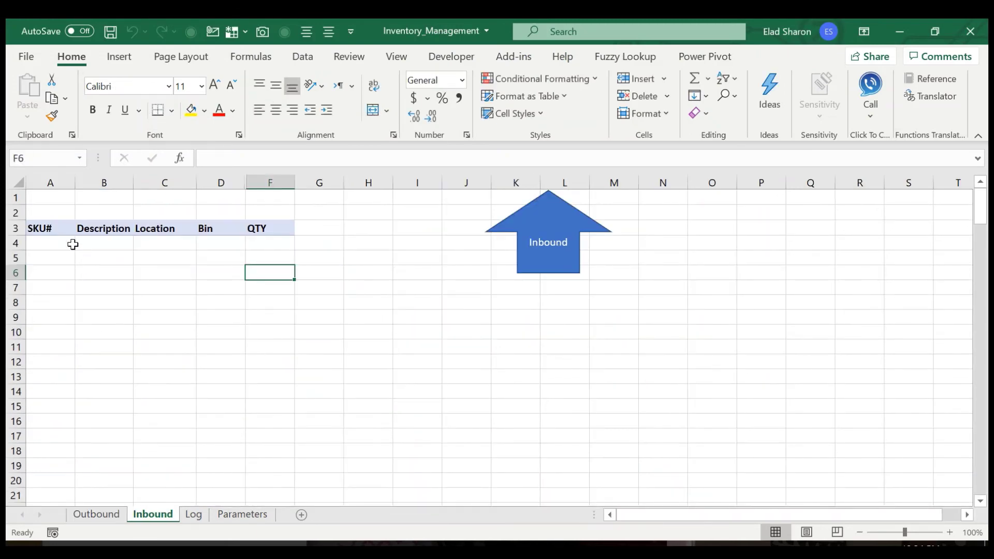
pyautogui.click(71, 244)
pyautogui.click(73, 194)
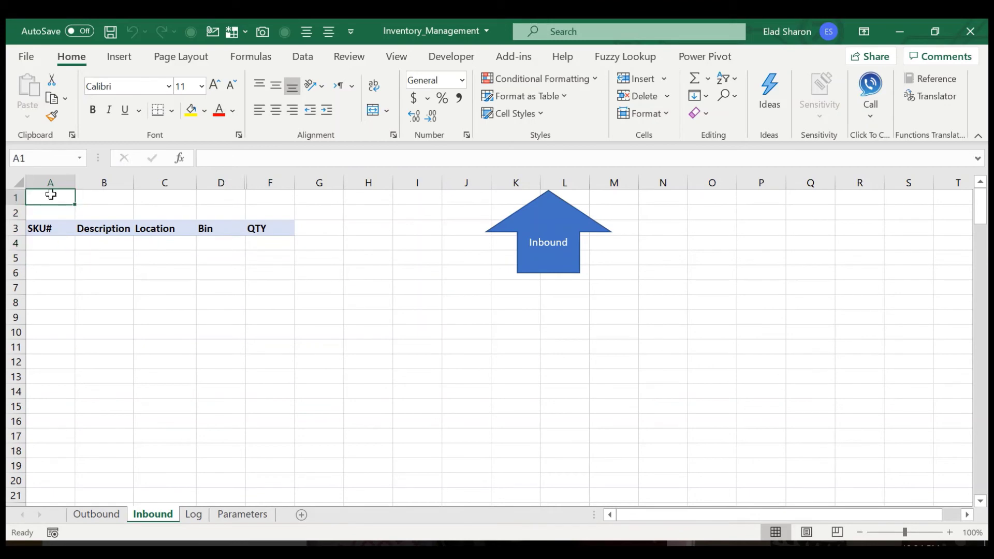
pyautogui.click(101, 514)
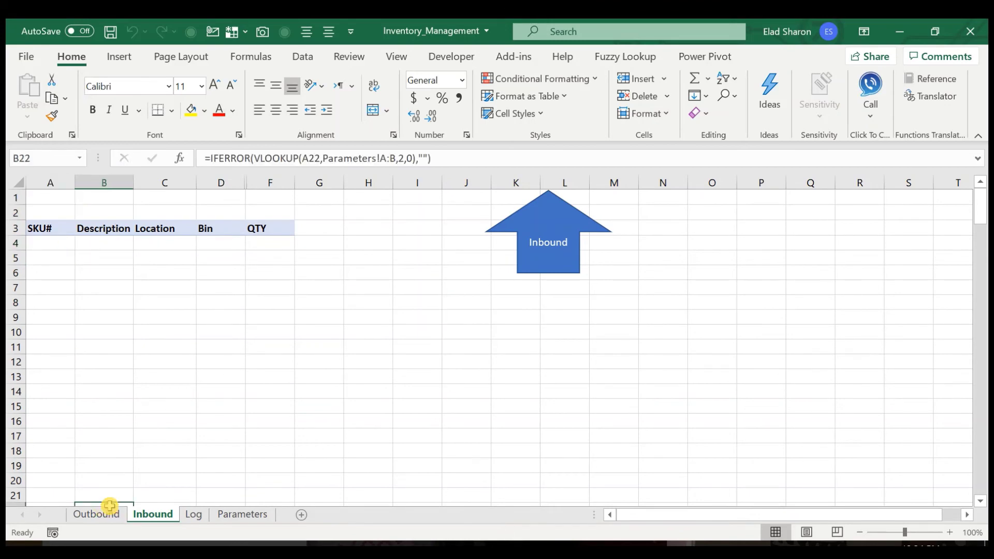
pyautogui.moveTo(683, 550)
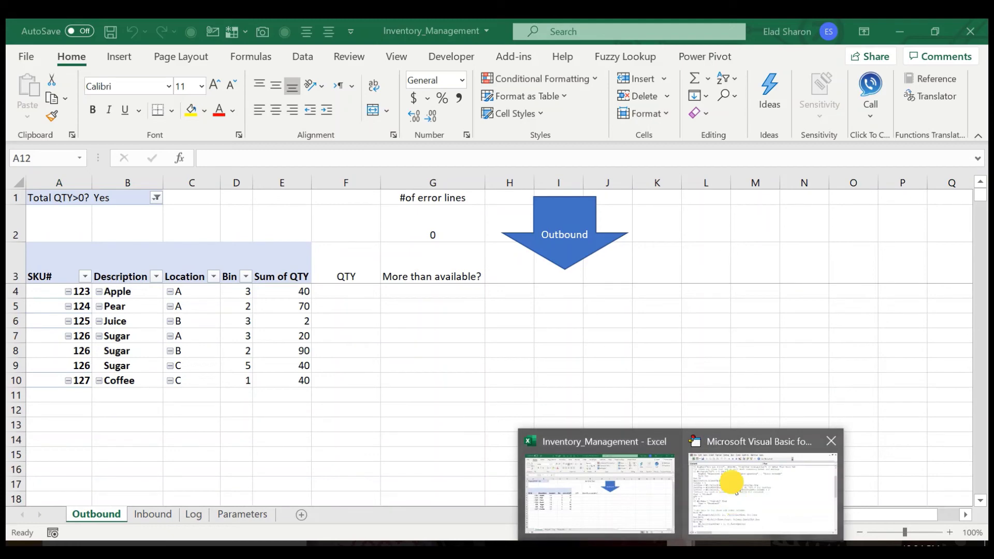
pyautogui.click(761, 484)
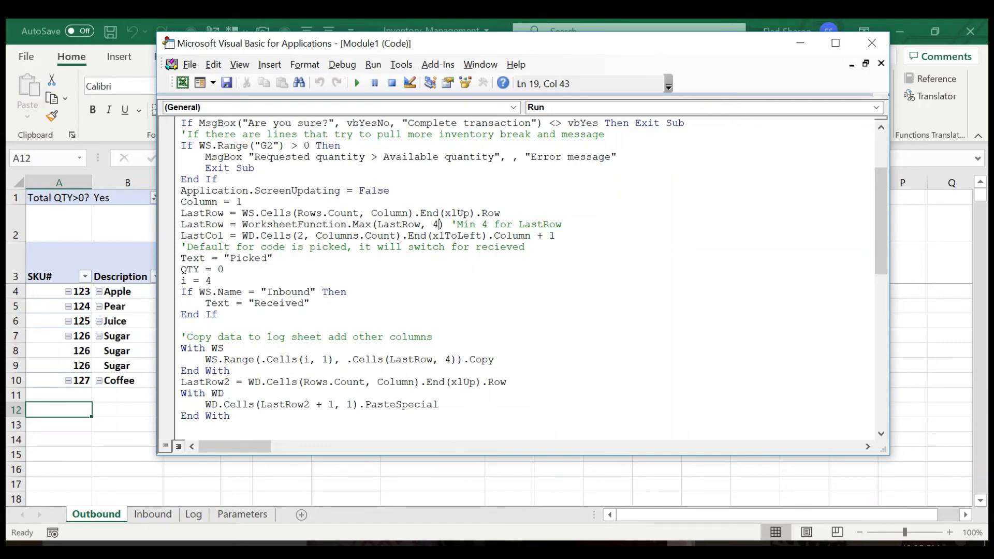
pyautogui.click(194, 514)
pyautogui.click(194, 514)
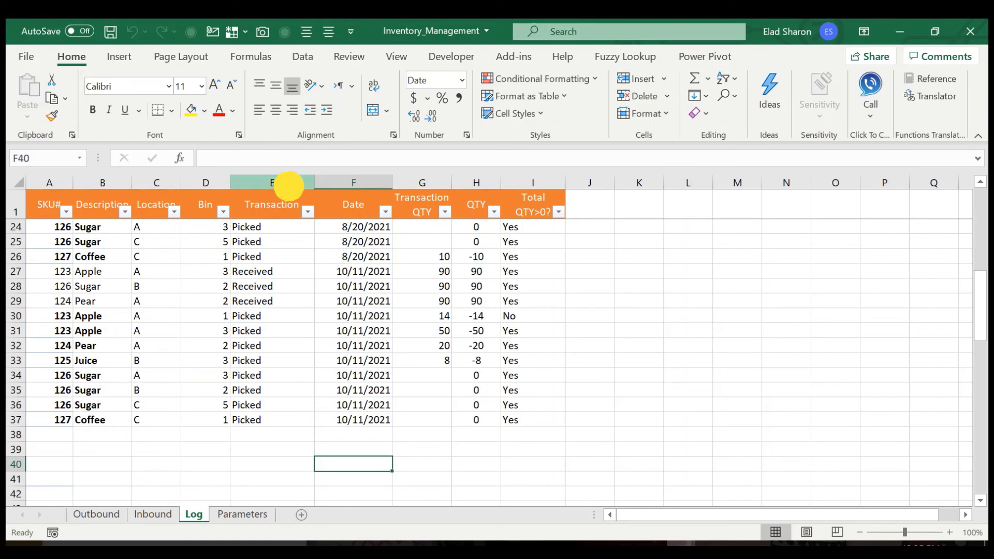
pyautogui.click(284, 193)
pyautogui.click(233, 241)
pyautogui.click(244, 300)
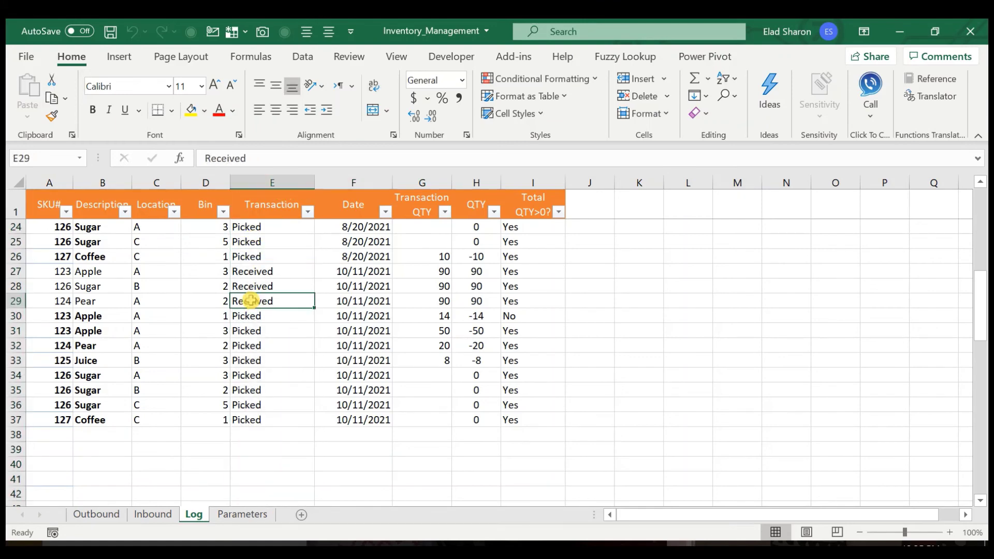
pyautogui.click(98, 514)
pyautogui.moveTo(684, 549)
pyautogui.click(761, 482)
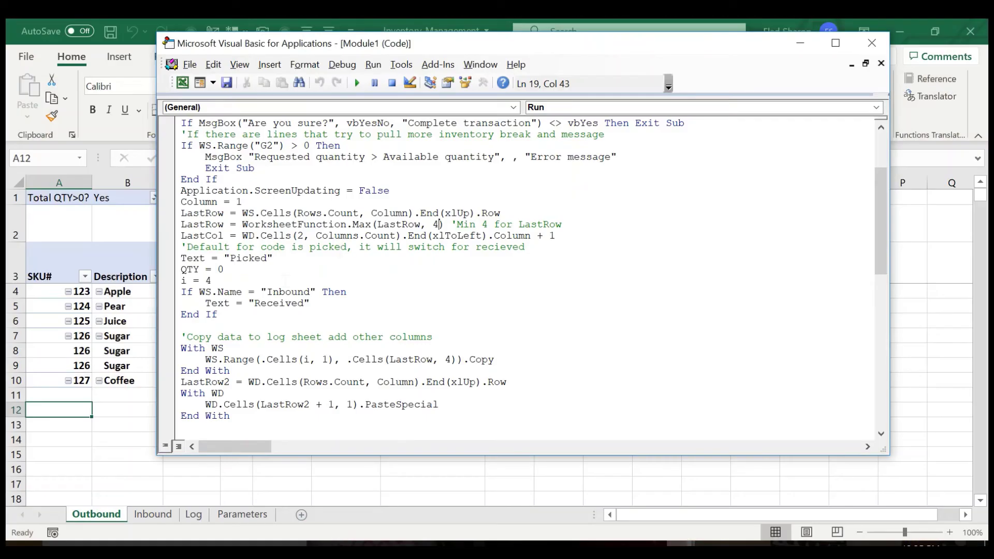
# Step through the QTY = 0, i = 4, Inbound check and Received text lines, then scroll the remaining code.
pyautogui.click(252, 272)
pyautogui.click(225, 279)
pyautogui.click(275, 288)
pyautogui.click(345, 306)
pyautogui.scroll(-5, 528, 274)
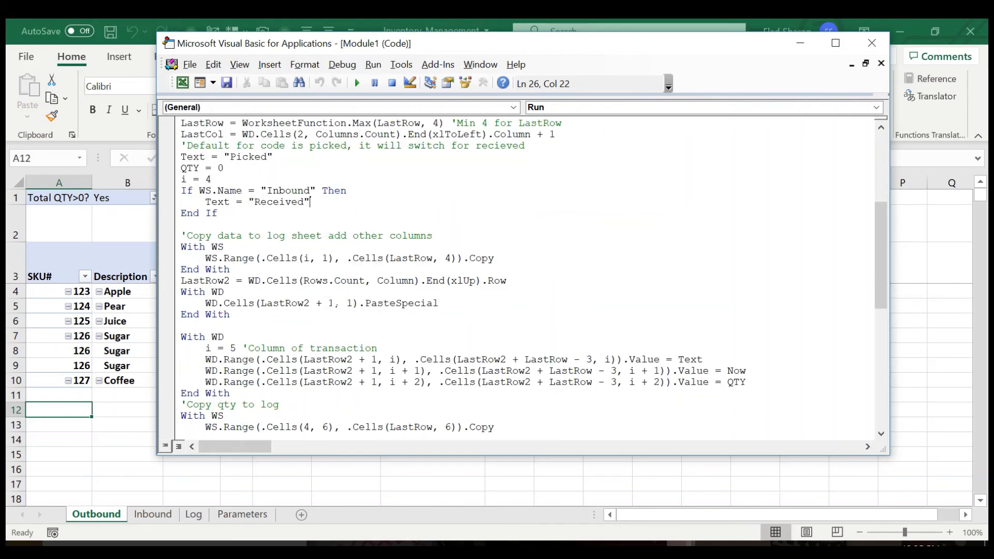
pyautogui.scroll(1, 528, 275)
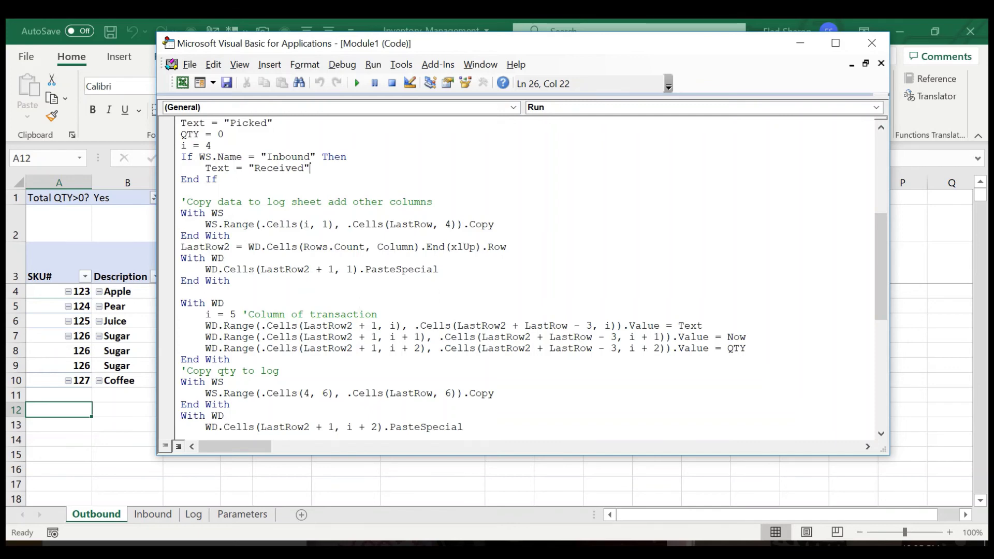
pyautogui.scroll(-4, 528, 274)
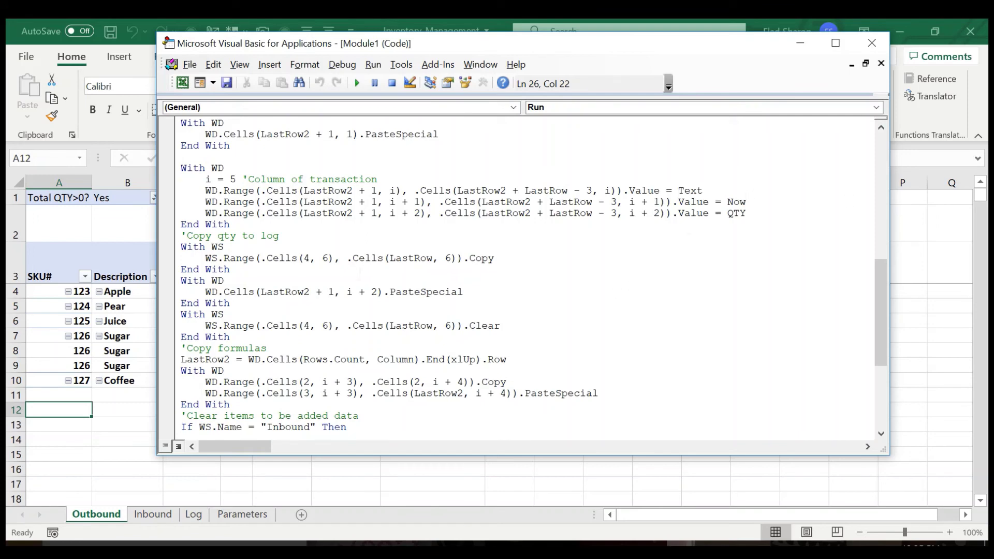
pyautogui.scroll(-2, 529, 274)
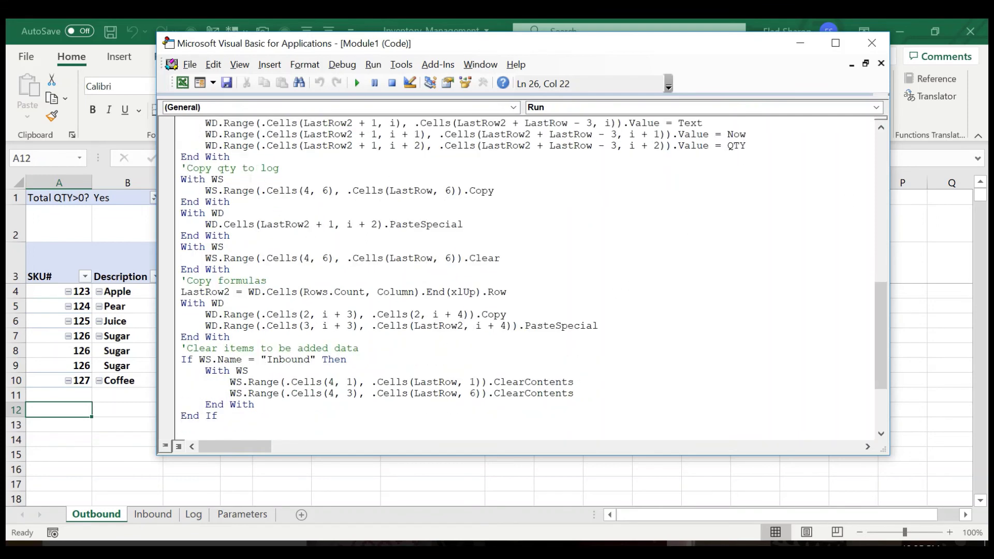
pyautogui.scroll(1, 528, 275)
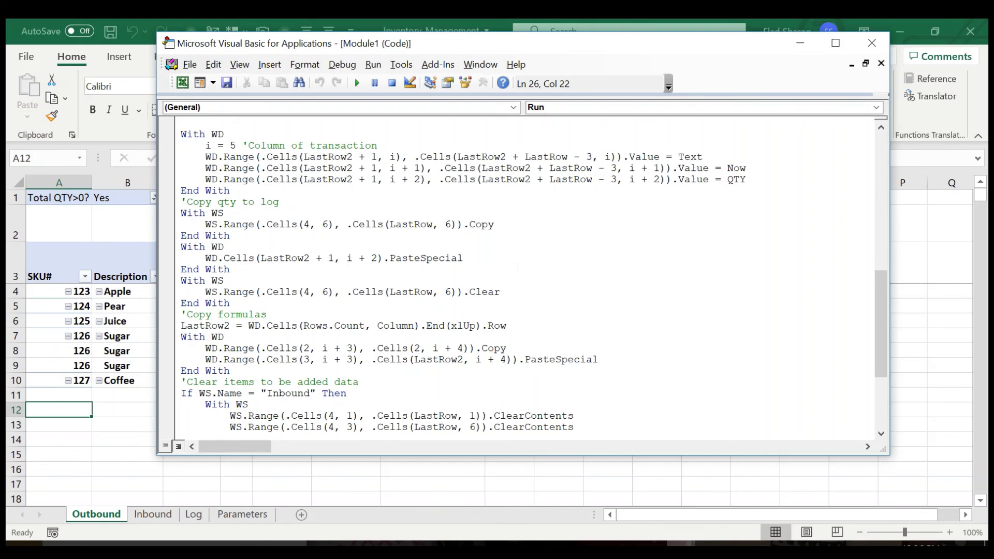
pyautogui.scroll(-1, 528, 274)
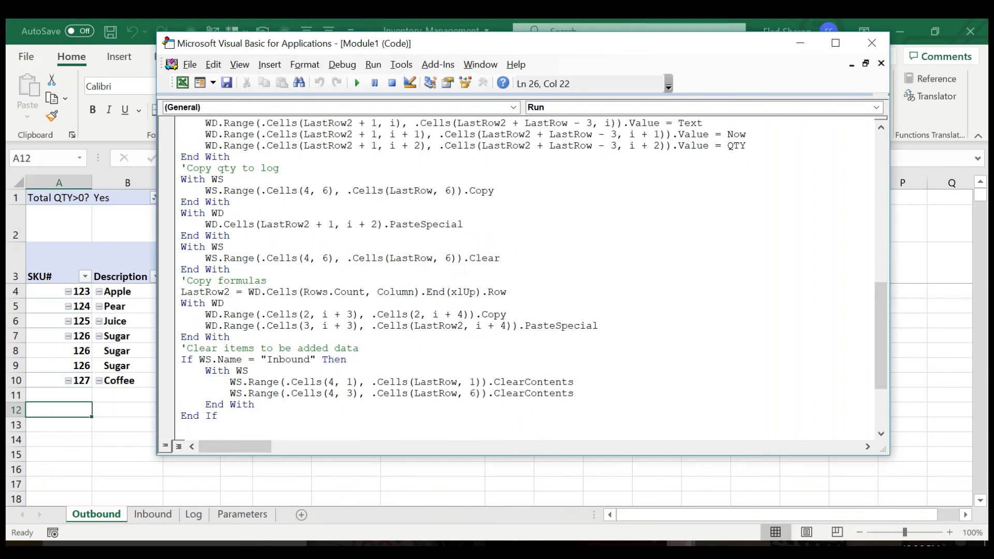
pyautogui.scroll(-2, 462, 274)
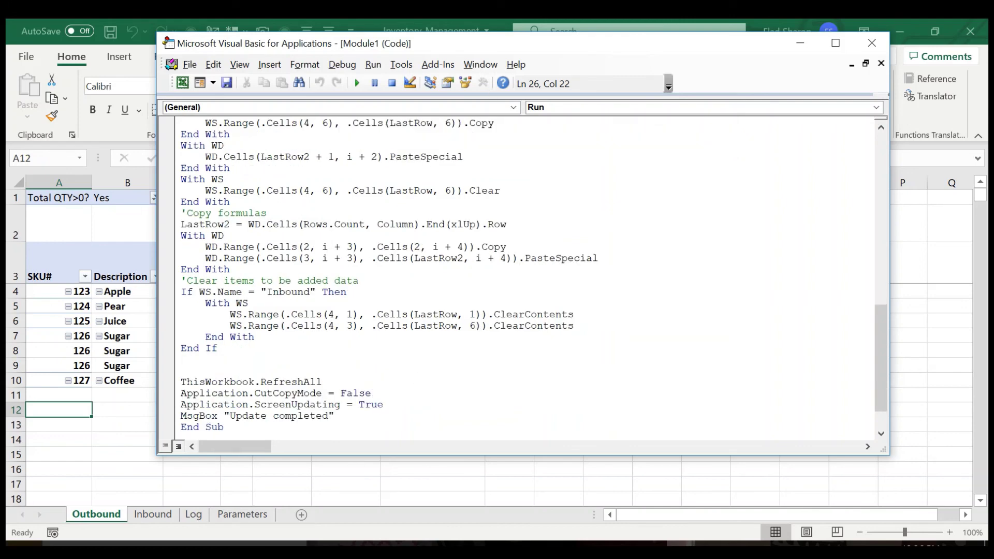
# On the Log sheet, inspect the QTY formula in H28 and the negative QTY in H33.
pyautogui.click(193, 515)
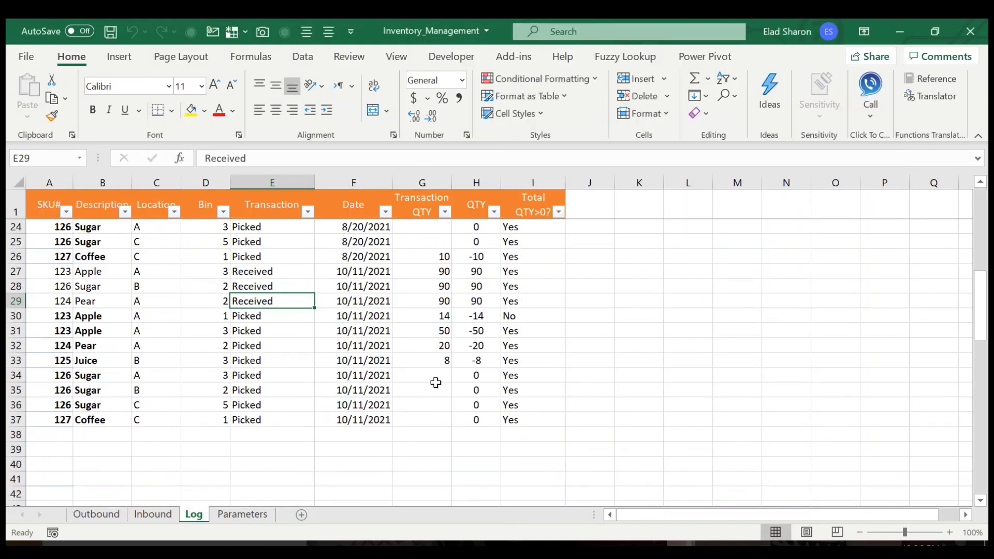
pyautogui.click(440, 405)
pyautogui.click(456, 289)
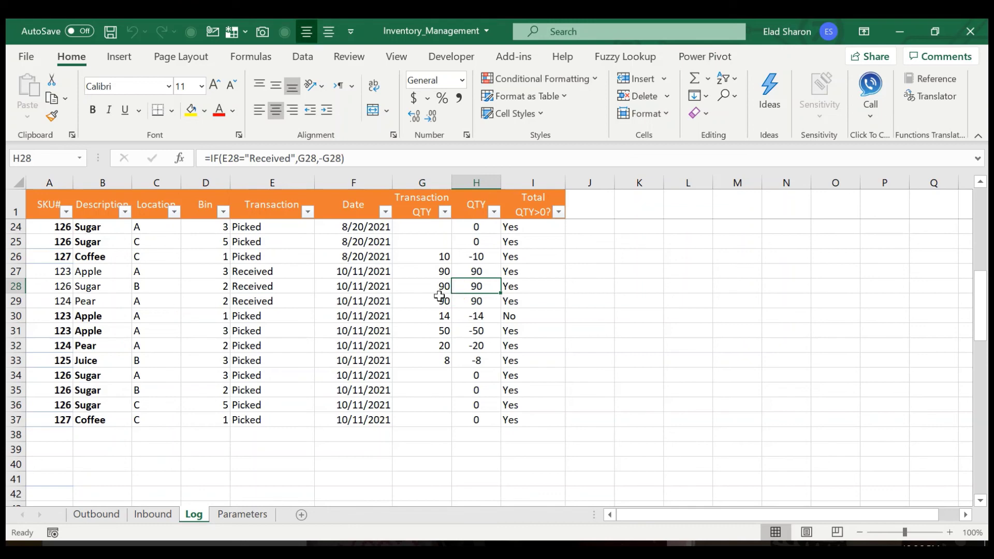
pyautogui.click(440, 291)
pyautogui.moveTo(472, 185); pyautogui.dragTo(539, 179)
pyautogui.click(496, 357)
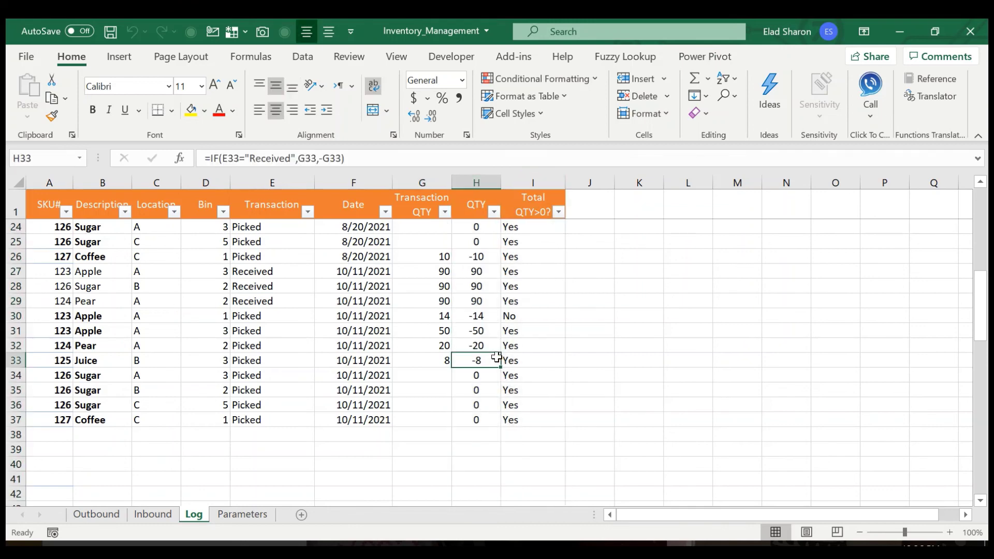
# Review the macro's formula copy-and-paste line using LastRow2, then bring the workbook forward.
pyautogui.click(757, 501)
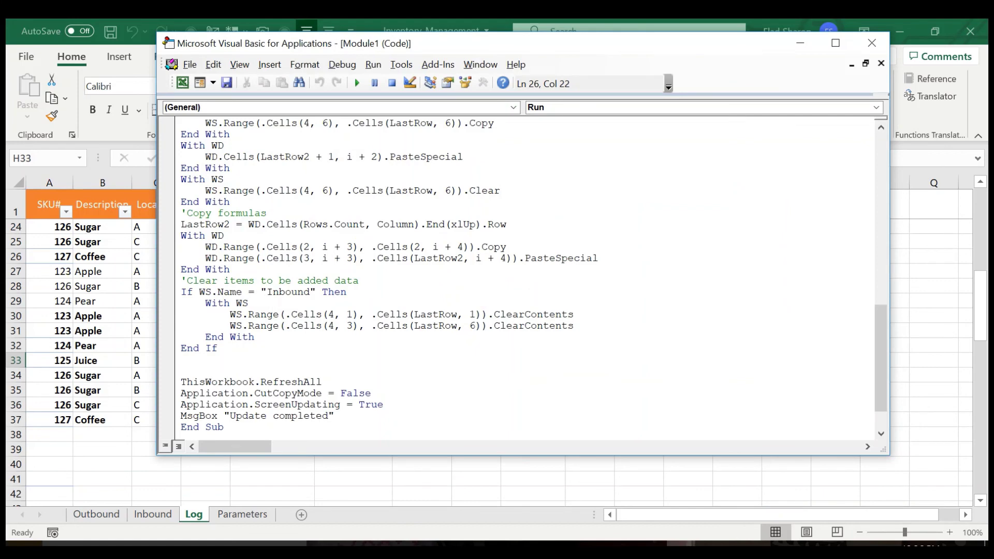
pyautogui.doubleClick(306, 247)
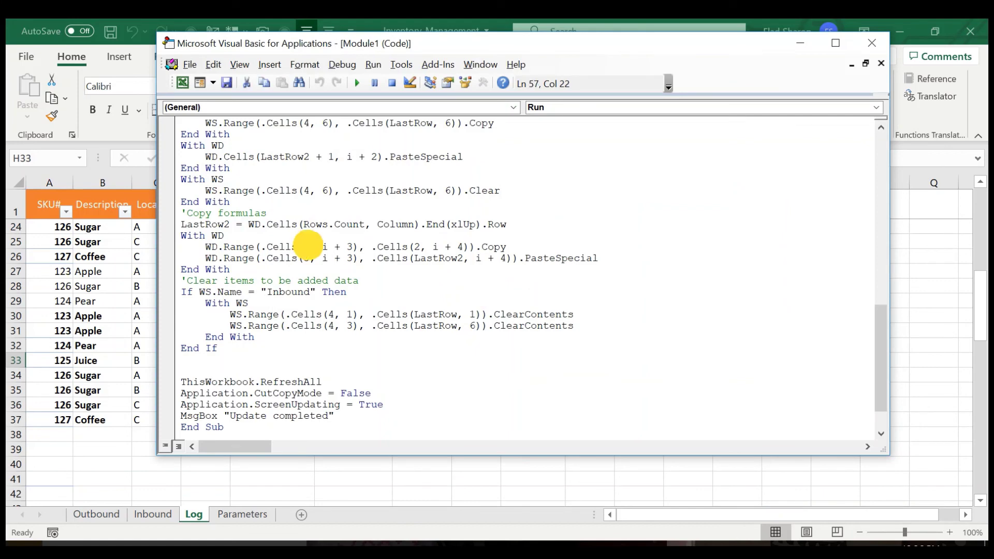
pyautogui.click(451, 258)
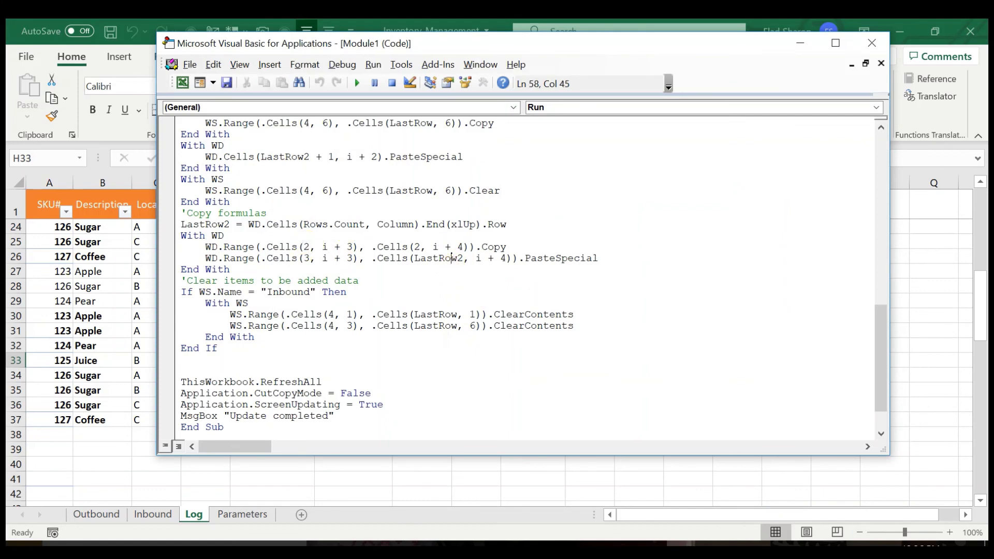
pyautogui.scroll(-1, 408, 334)
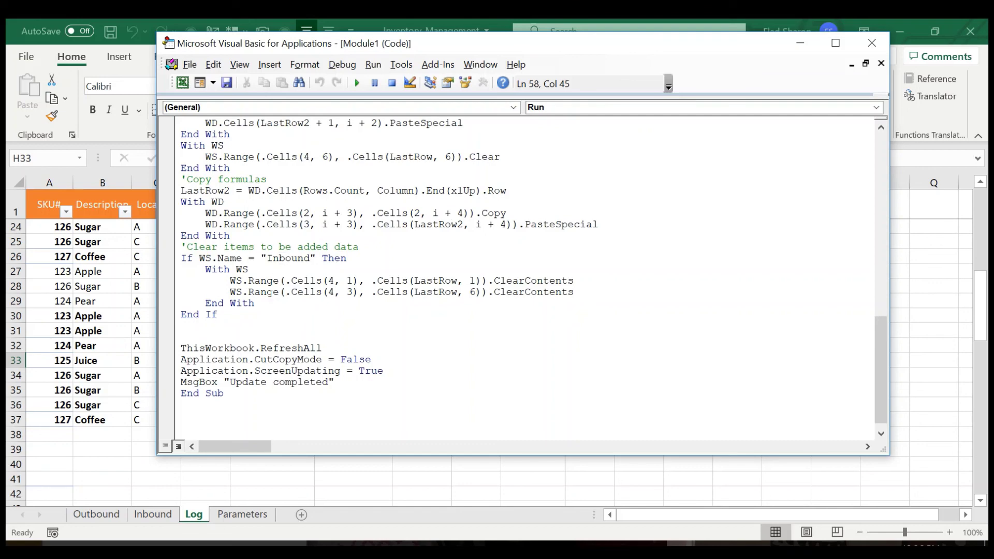
pyautogui.click(182, 527)
# Select the Inbound entry range A4:F14, then move to the Outbound sheet.
pyautogui.click(157, 514)
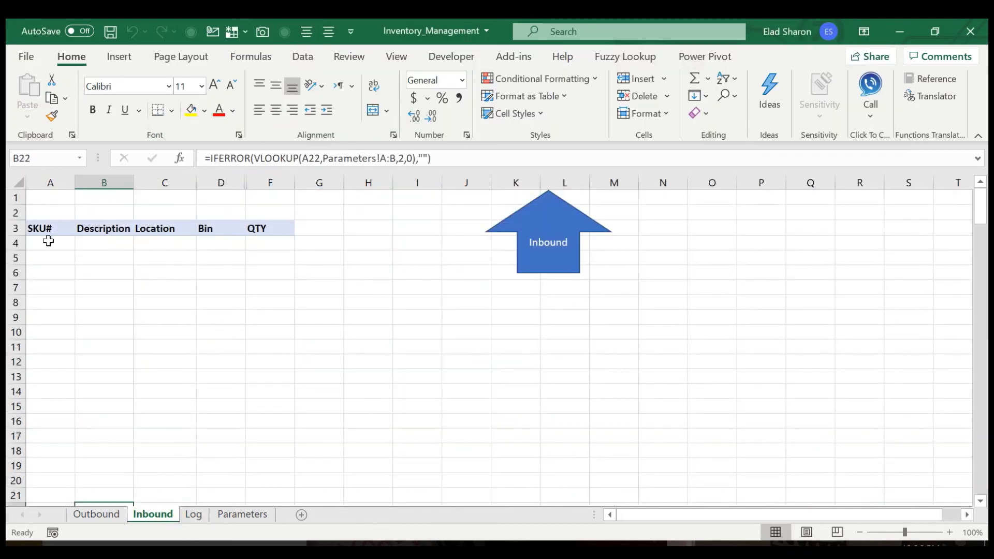
pyautogui.moveTo(48, 241); pyautogui.dragTo(303, 393)
pyautogui.click(93, 514)
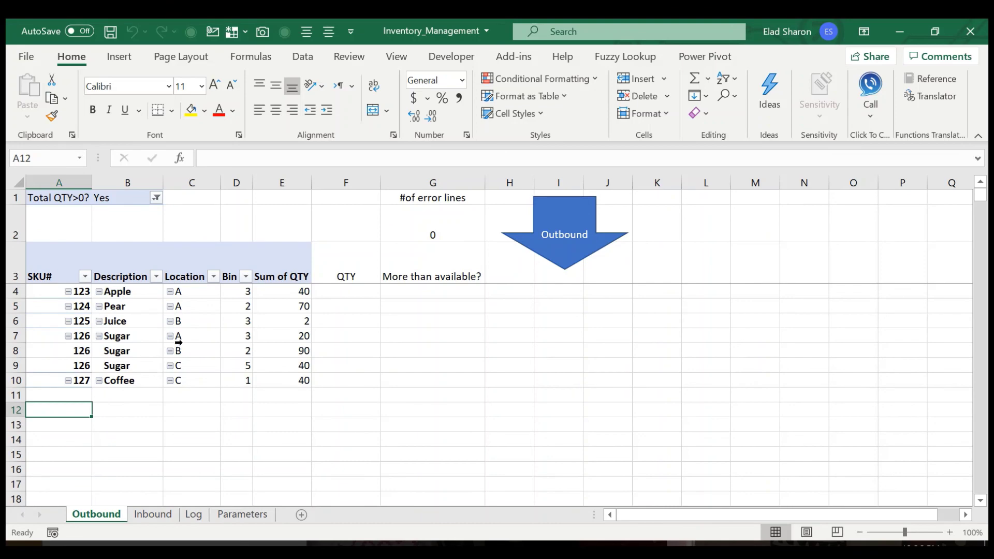
# Review the Run macro's closing lines: RefreshAll, copy mode off, screen updating, 'Update completed' message.
pyautogui.moveTo(668, 544)
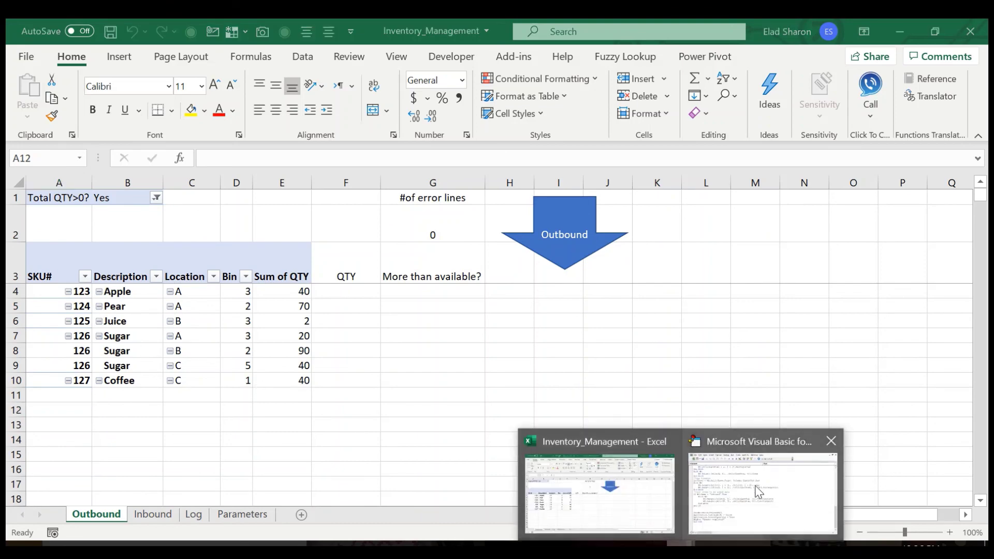
pyautogui.click(759, 491)
pyautogui.click(314, 326)
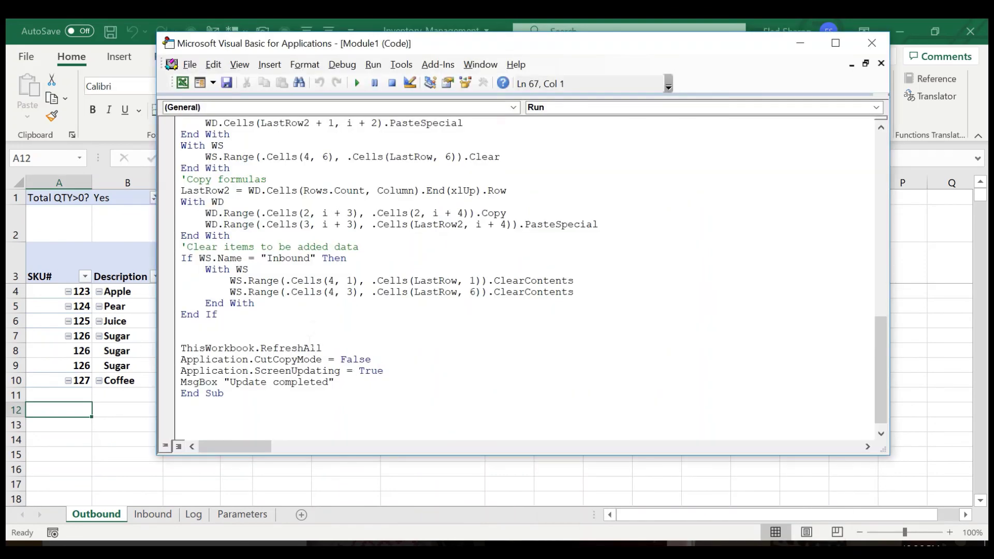
pyautogui.click(311, 348)
pyautogui.click(393, 357)
pyautogui.click(387, 371)
pyautogui.click(356, 385)
pyautogui.click(864, 50)
pyautogui.click(562, 322)
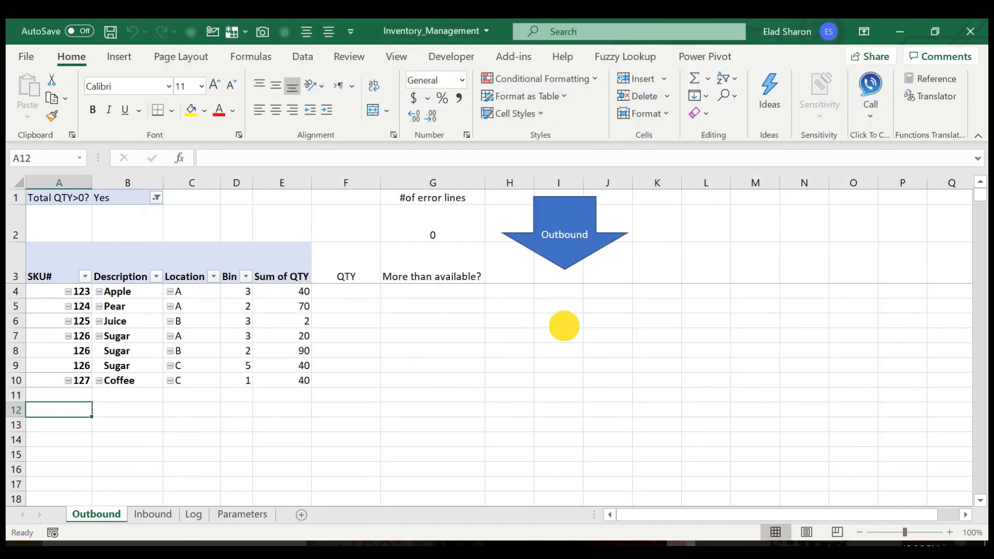